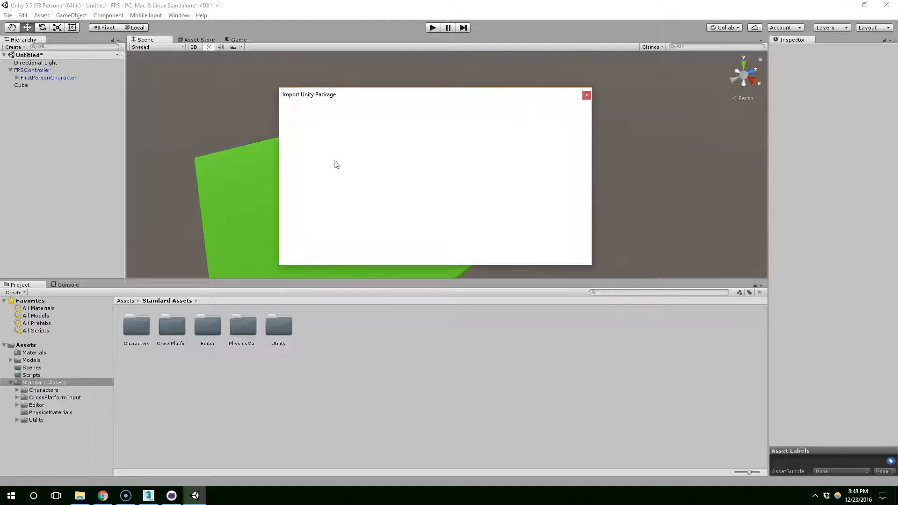
Step: Import all items of the Environment package into the project
scroll(453, 160, "down", 10)
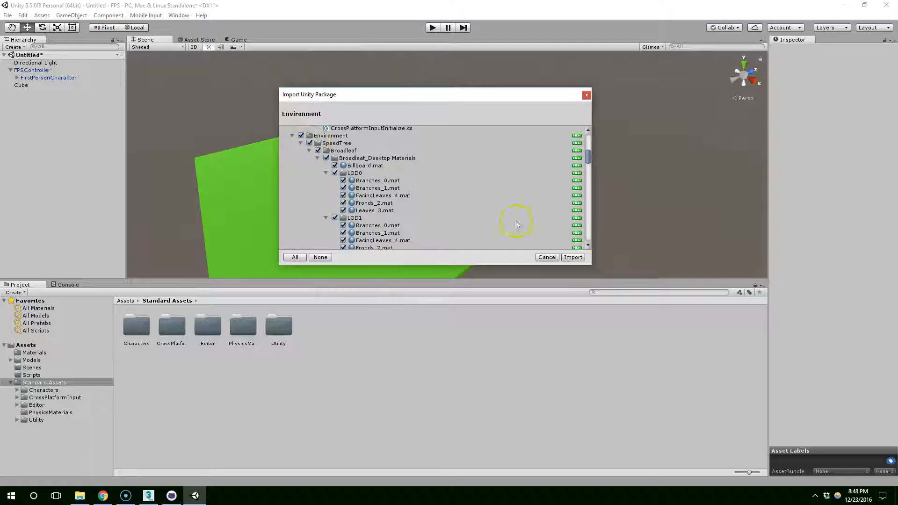
left_click(573, 257)
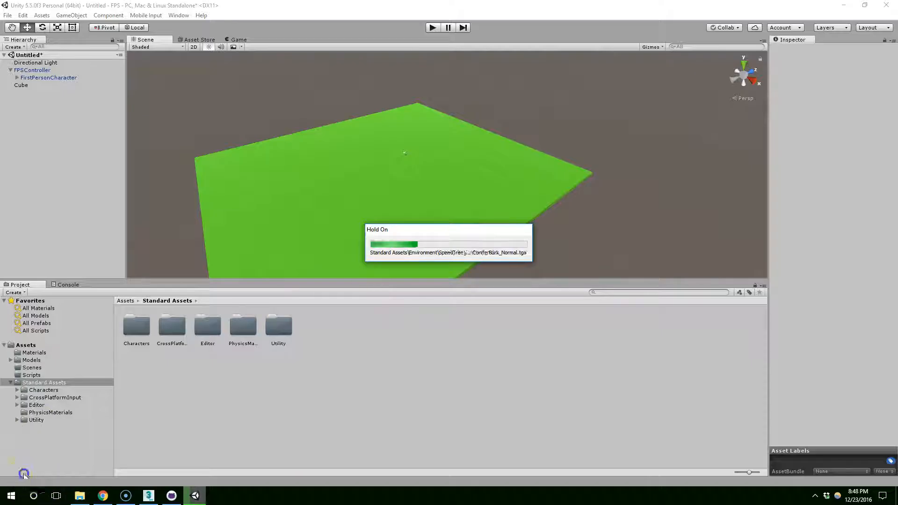
Step: Place the Broadleaf desktop tree from the SpeedTree assets on the far part of the green ground
middle_click_drag(337, 196, 364, 154)
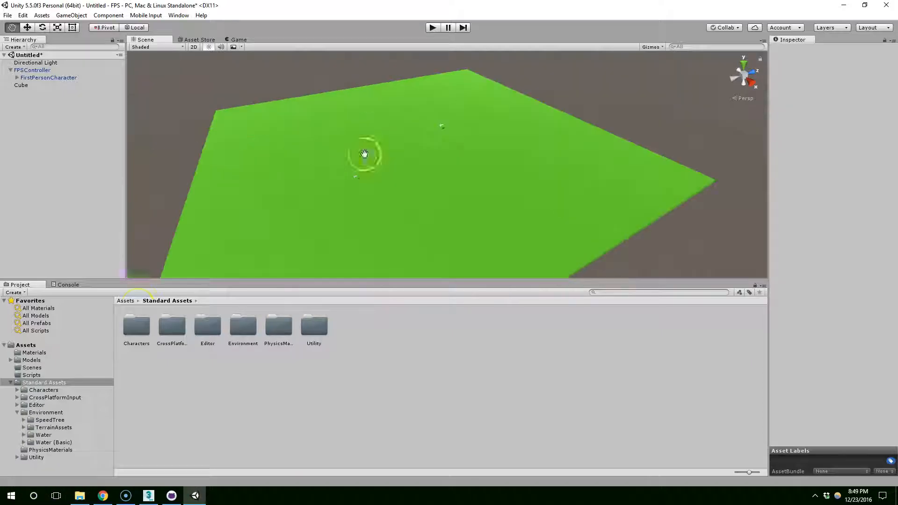
left_click(45, 413)
left_click(56, 420)
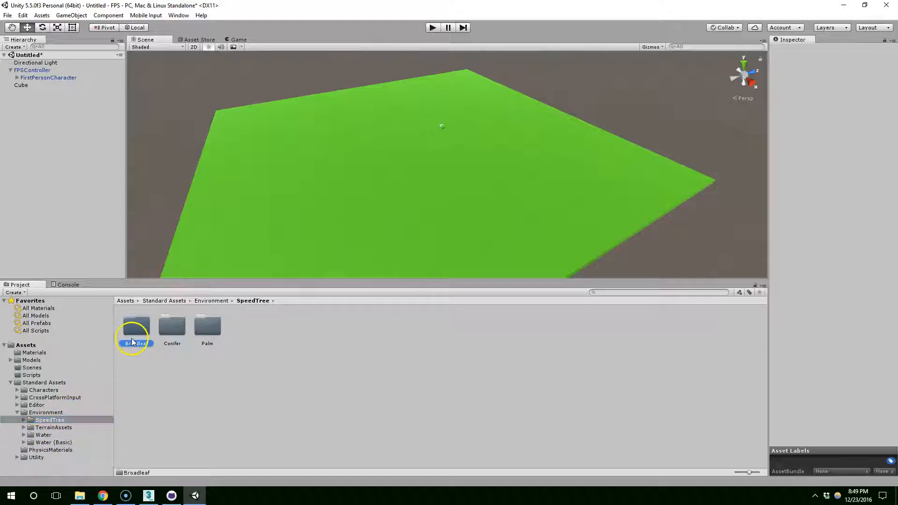
double_click(136, 326)
left_click_drag(236, 324, 493, 131)
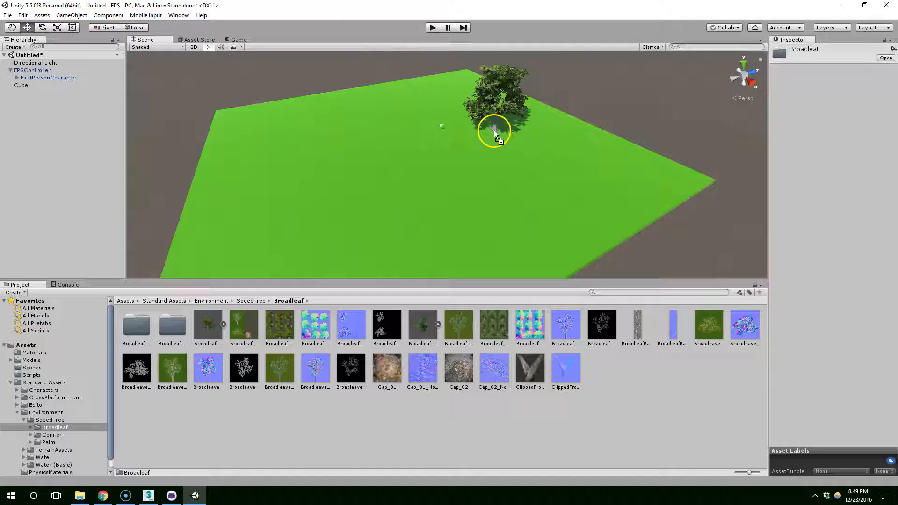
Step: Place the Conifer and Palm desktop trees from the SpeedTree assets on the ground near the broadleaf tree
left_click(52, 435)
left_click_drag(172, 326, 412, 122)
left_click(48, 442)
left_click_drag(172, 326, 475, 154)
Step: Play-test the scene by walking around the broadleaf, palm and conifer trees, and stop the game
left_click(433, 27)
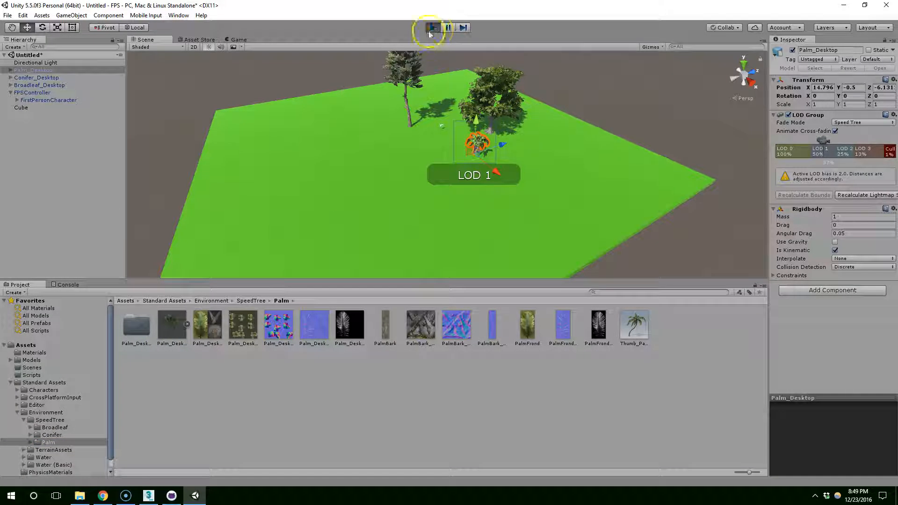
key("alt+w")
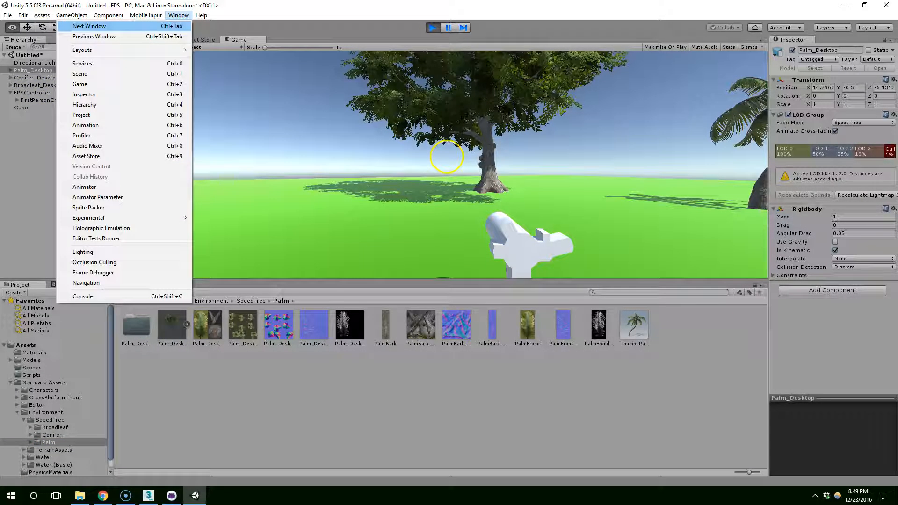
left_click(446, 157)
key("w")
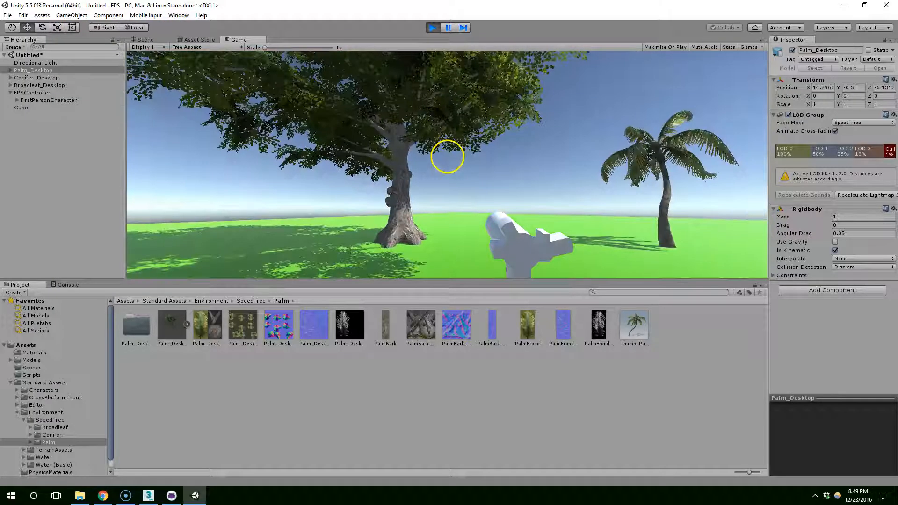
key("w")
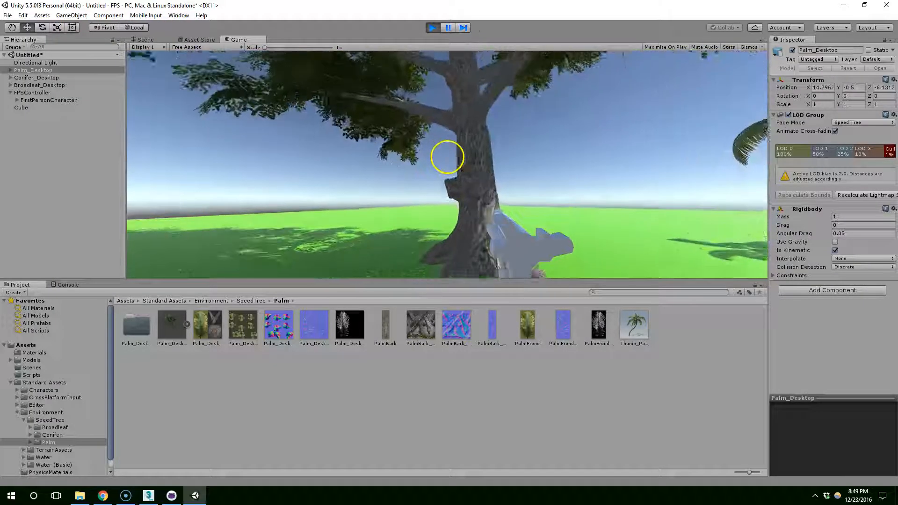
key("w")
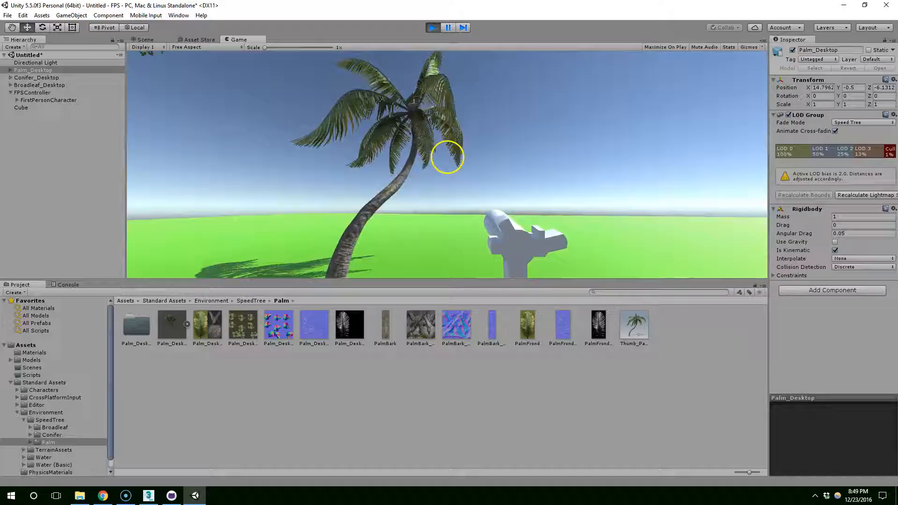
key("w")
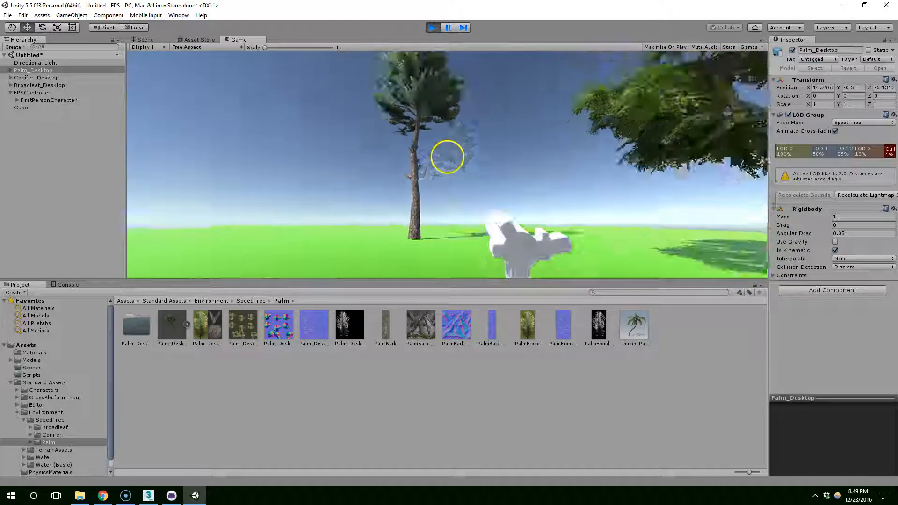
key("w")
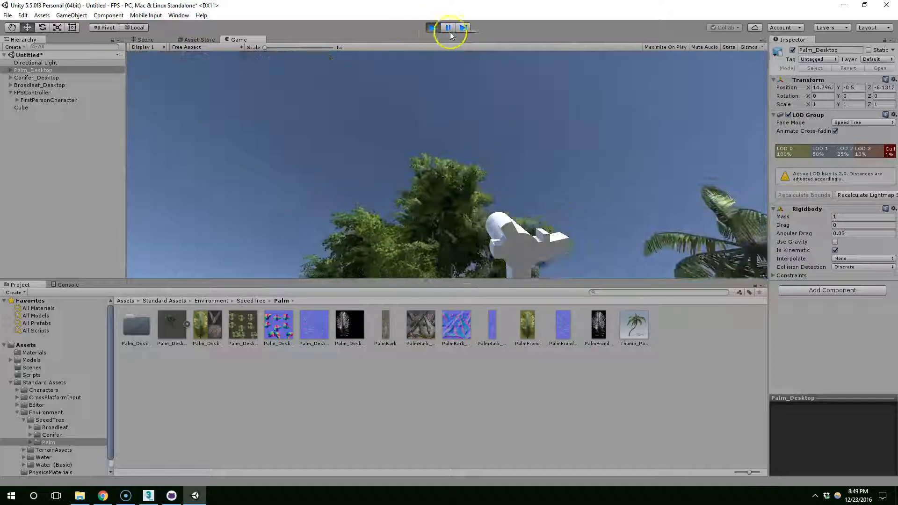
left_click(431, 28)
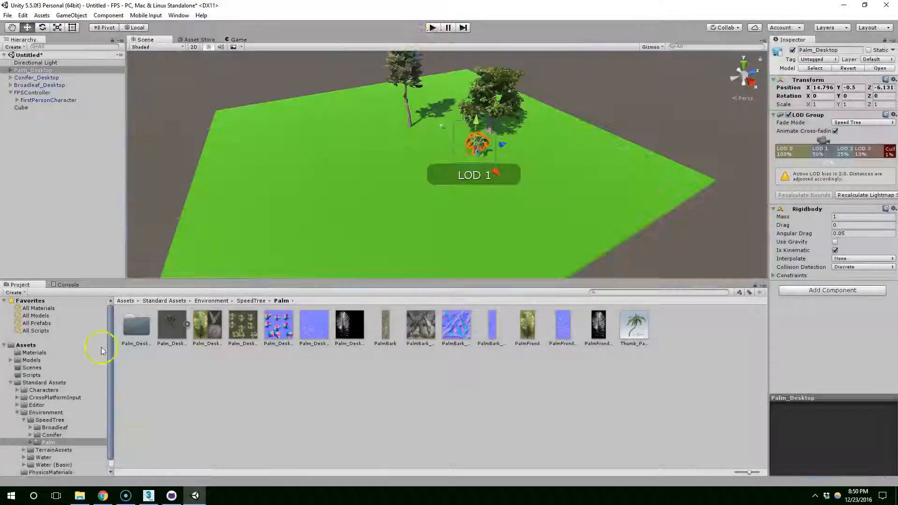
Step: Browse the TerrainAssets, SurfaceTextures and Water folders of the Environment assets
left_click(24, 420)
left_click(53, 427)
double_click(171, 327)
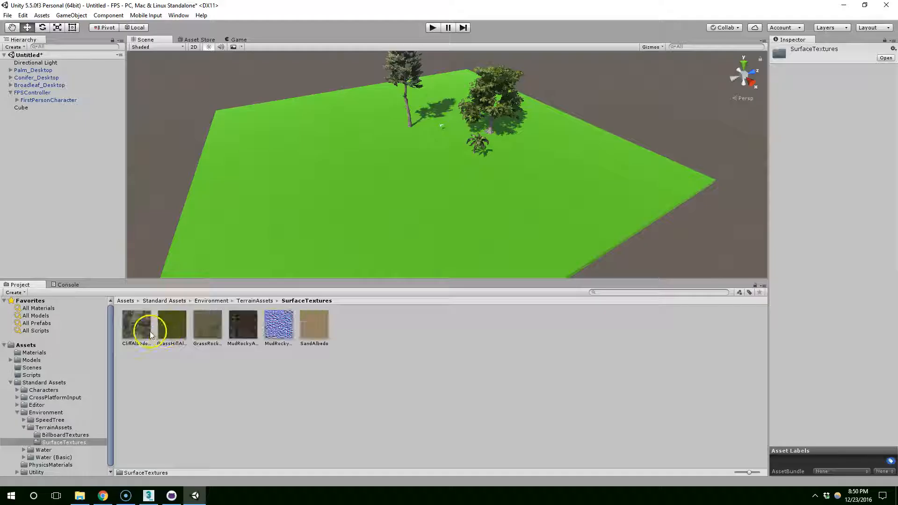
left_click(44, 449)
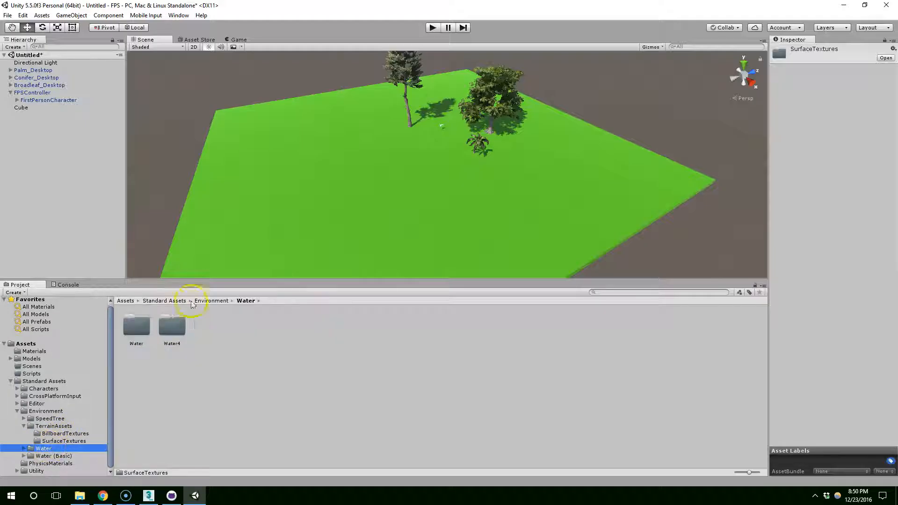
left_click(31, 429)
Step: Scale the green ground cube down uniformly to about 39.5 in X and Z and 0.4 in Y
middle_click_drag(357, 204, 257, 245)
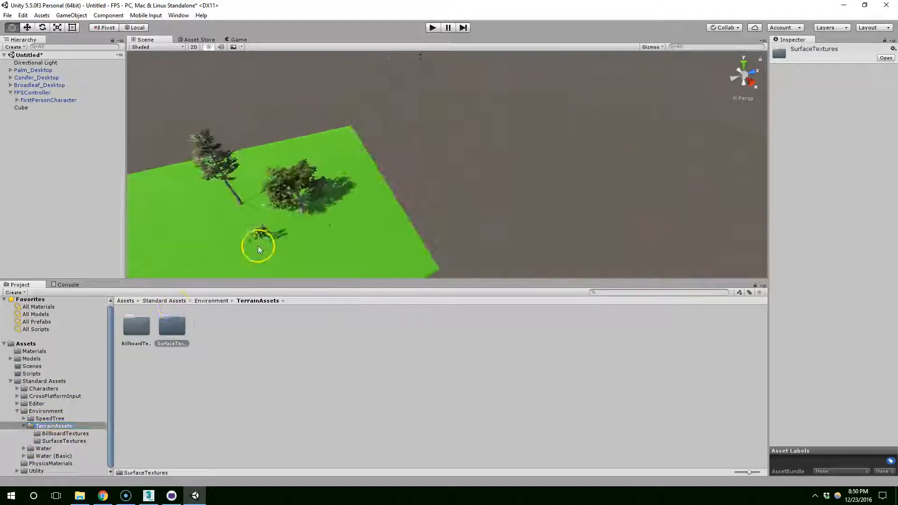
left_click(306, 219)
middle_click_drag(351, 147, 364, 172)
scroll(364, 172, "up", 5)
scroll(301, 195, "down", 3)
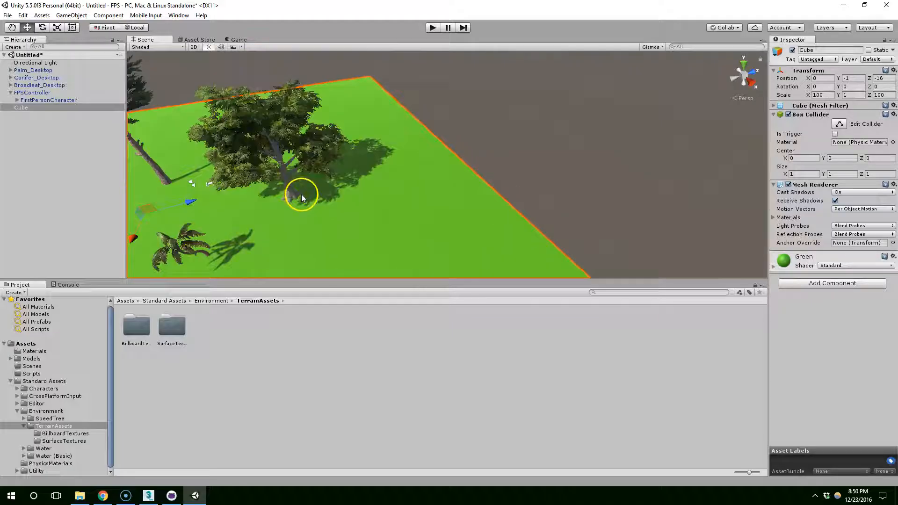
middle_click_drag(301, 195, 320, 107)
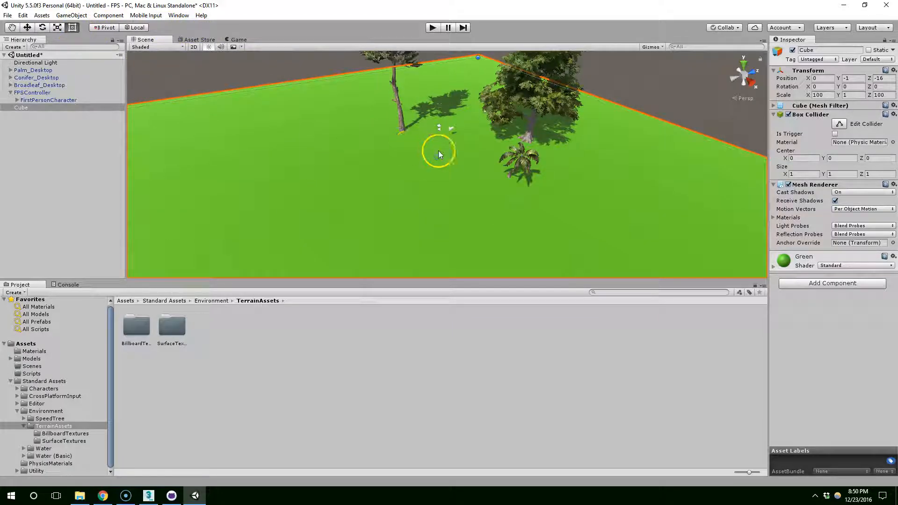
scroll(438, 152, "down", 2)
left_click(57, 28)
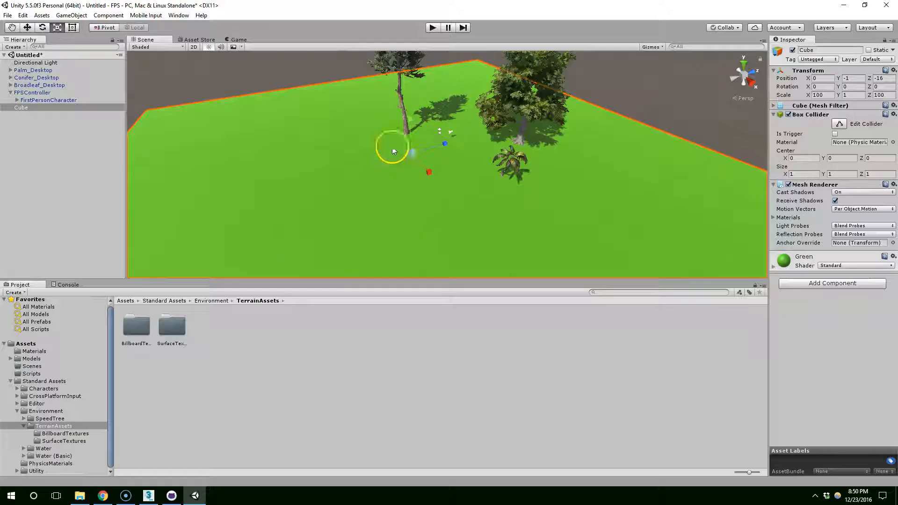
left_click_drag(412, 152, 405, 171)
Step: Move the green ground cube along Z to about -7.4 so it sits under the trees
left_click(27, 27)
left_click_drag(436, 143, 462, 135)
right_click_drag(419, 233, 500, 179)
scroll(508, 173, "down", 3)
left_click_drag(389, 188, 400, 181)
right_click_drag(385, 165, 356, 161)
left_click(66, 19)
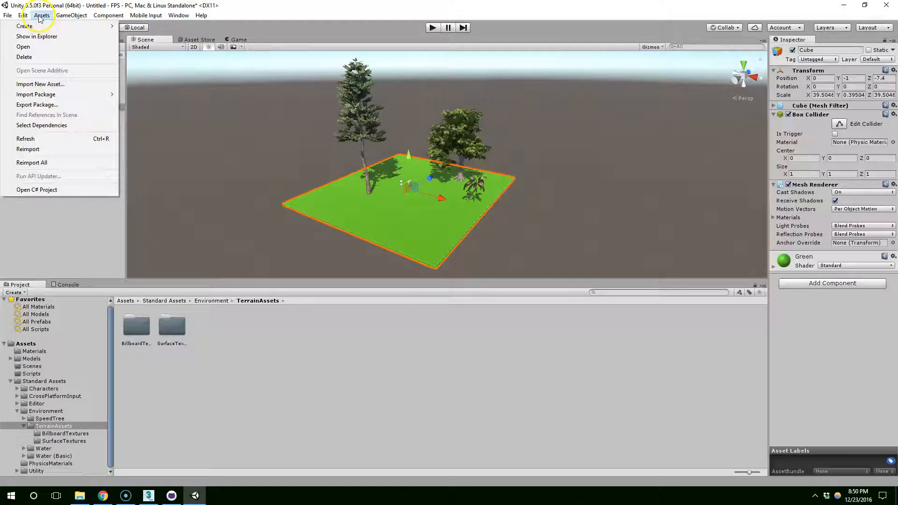
mouse_move(69, 49)
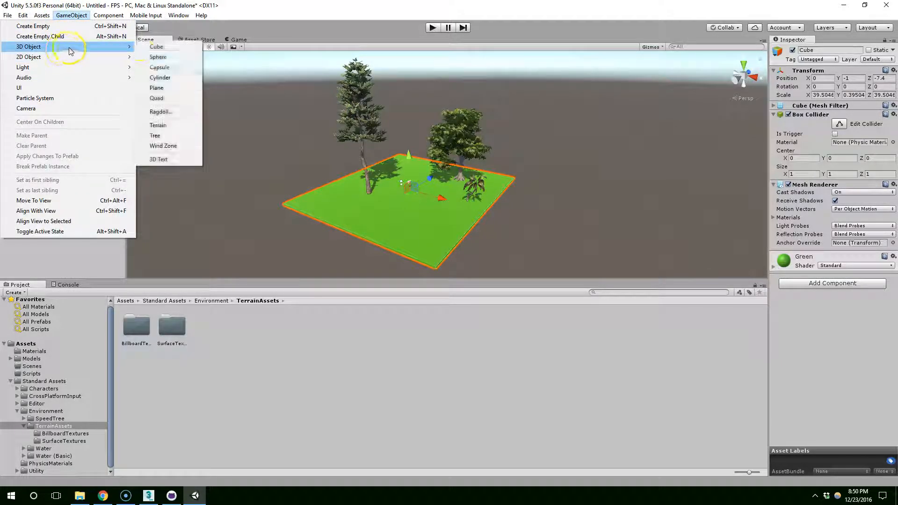
left_click(160, 126)
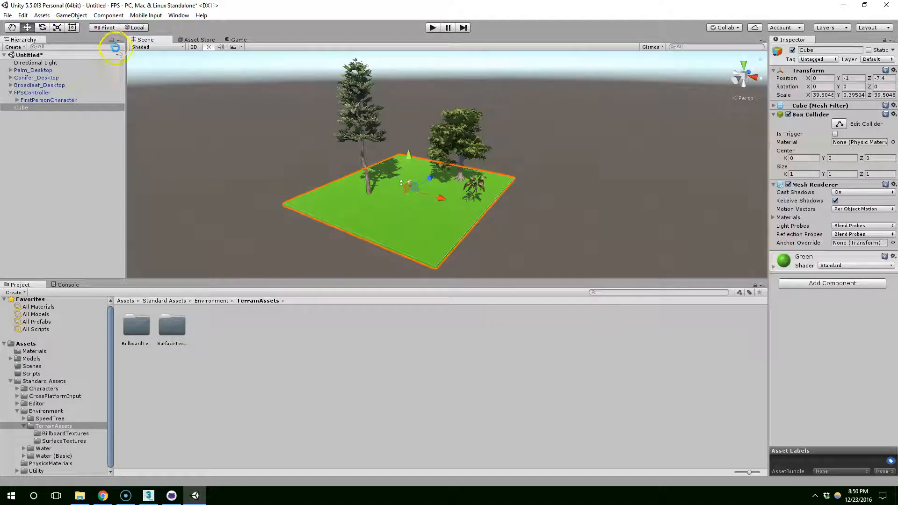
key("ctrl+z")
Step: Add a 3D Terrain object to the scene
left_click(48, 17)
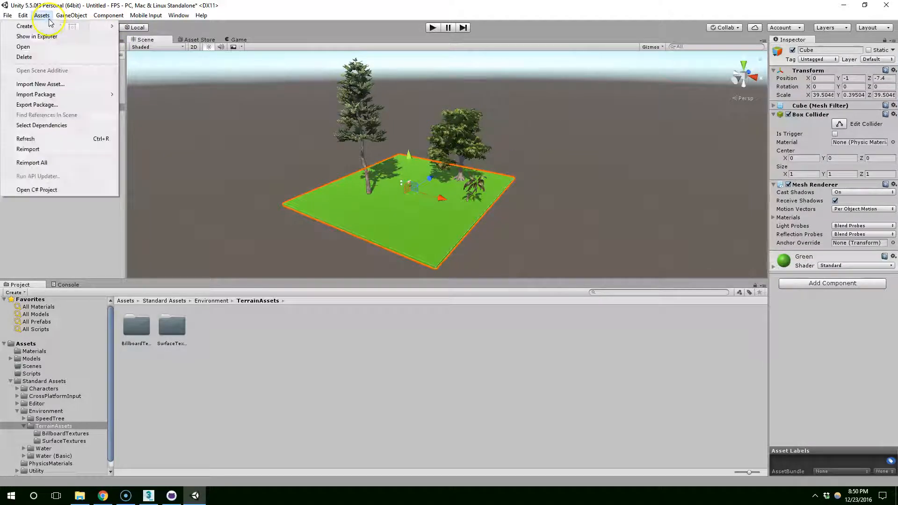
mouse_move(57, 50)
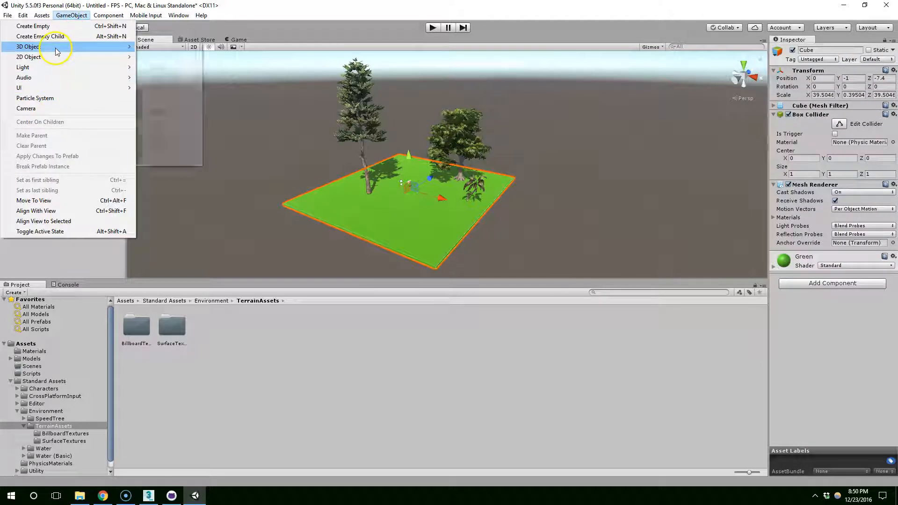
left_click(160, 124)
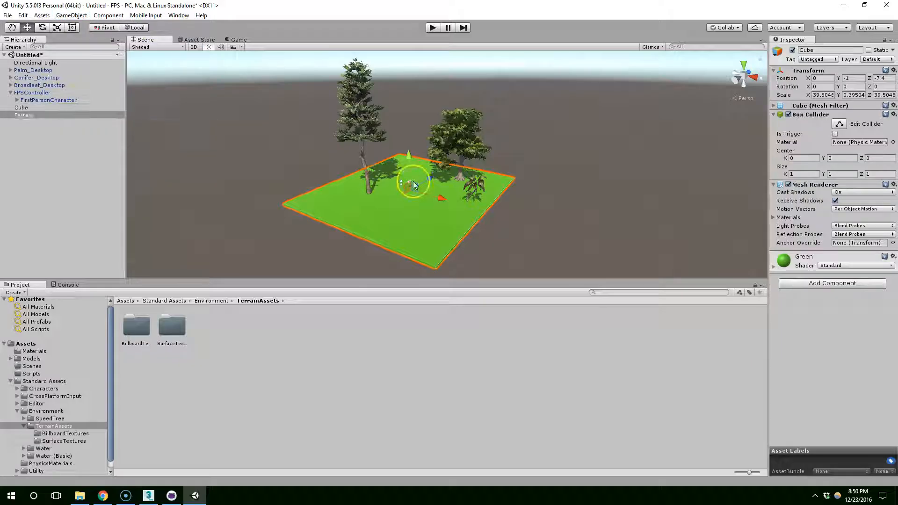
Step: Move the terrain to about X -299 and Z -182 around the trees, and set its Y position to -1
scroll(412, 182, "down", 10)
left_click_drag(288, 201, 121, 191)
left_click(166, 172)
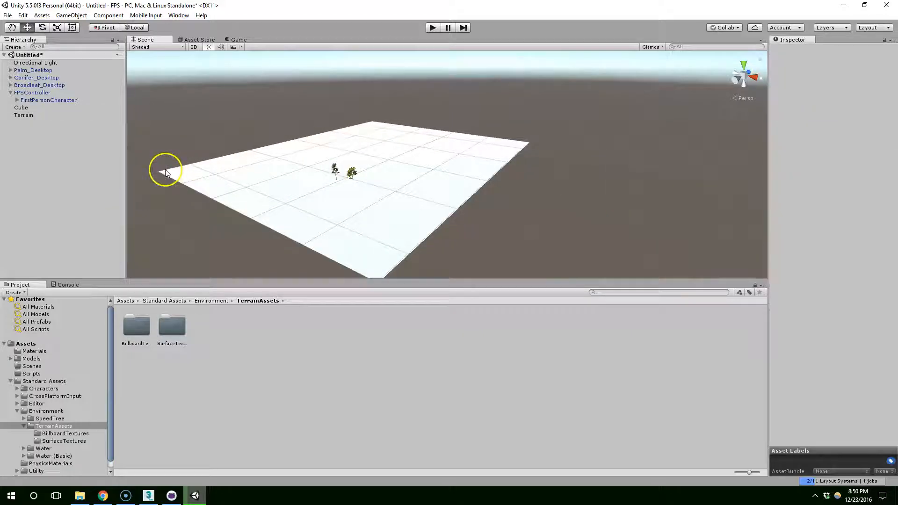
left_click(201, 164)
left_click_drag(203, 164, 288, 150)
type("-1")
Step: Start adding a new terrain texture with the terrain's Paint Texture tool
scroll(377, 192, "up", 10)
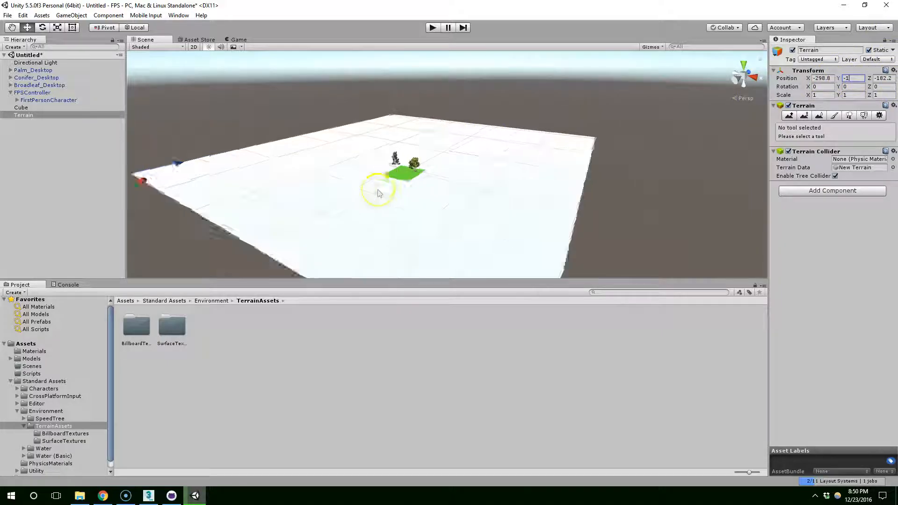
scroll(448, 175, "up", 8)
scroll(448, 176, "down", 10)
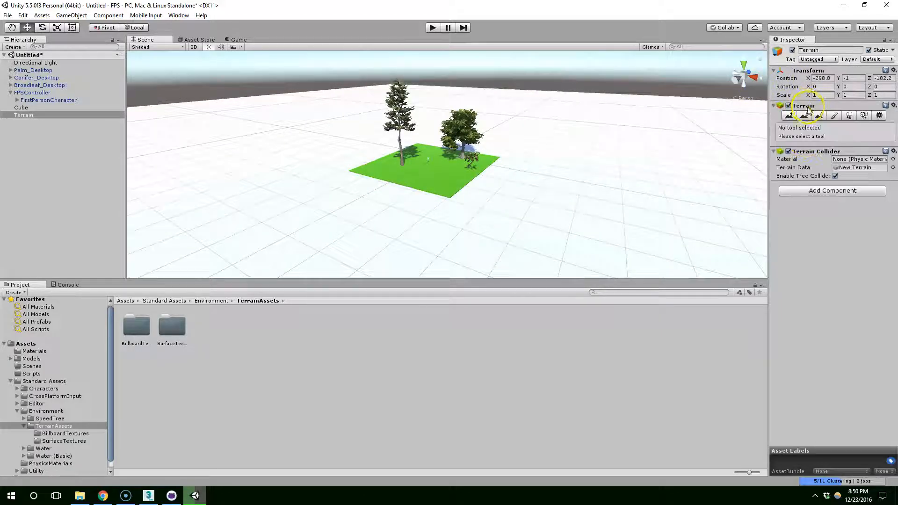
left_click(834, 116)
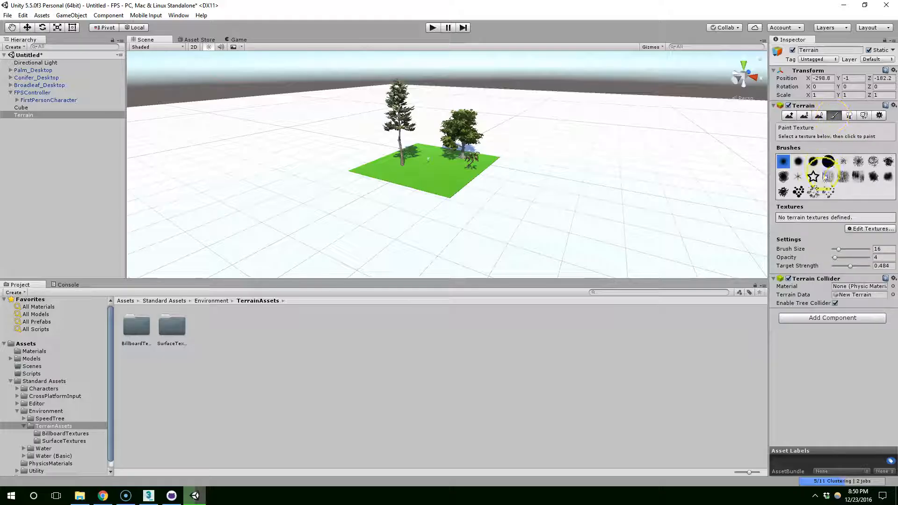
left_click(866, 229)
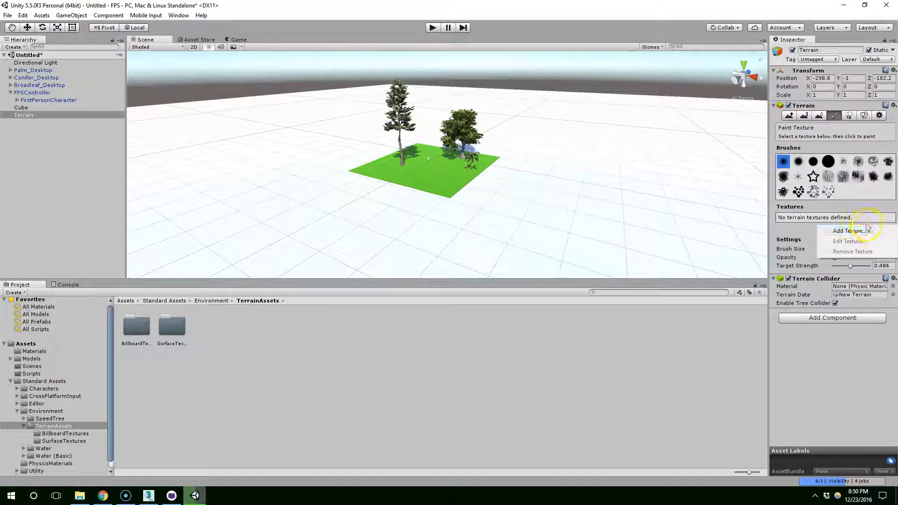
left_click(837, 234)
Step: Search the albedo textures for "grass", try GrassRockyAlbedo and the other grass textures, and assign GrassFrond01AlbedoAlpha
left_click(53, 64)
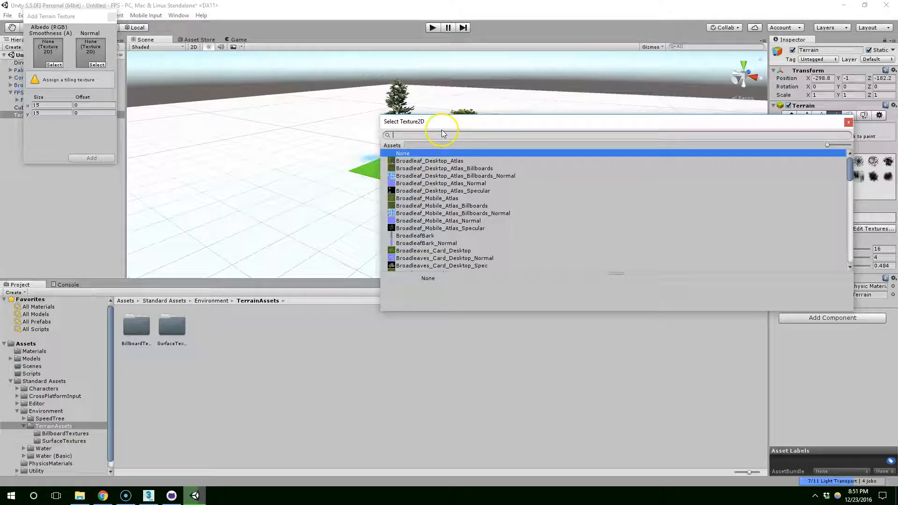
type("grass")
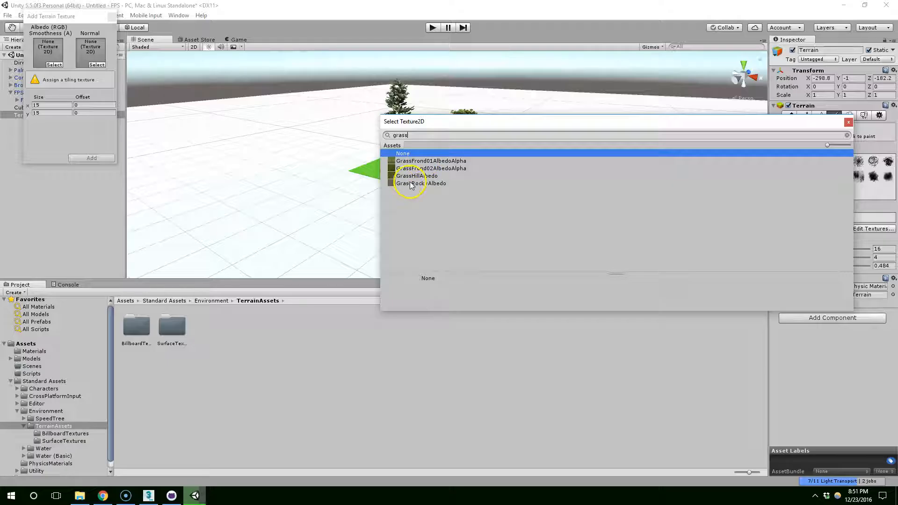
left_click(419, 184)
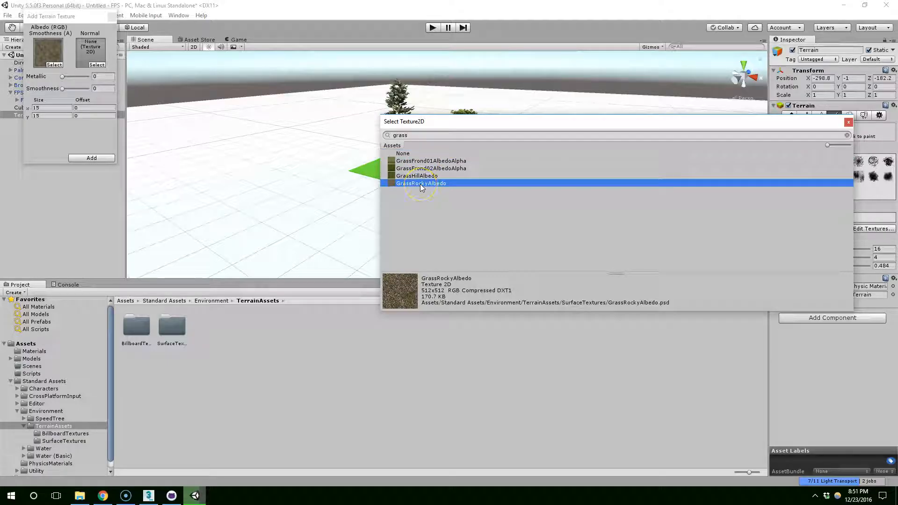
left_click(425, 177)
left_click(429, 169)
left_click(429, 163)
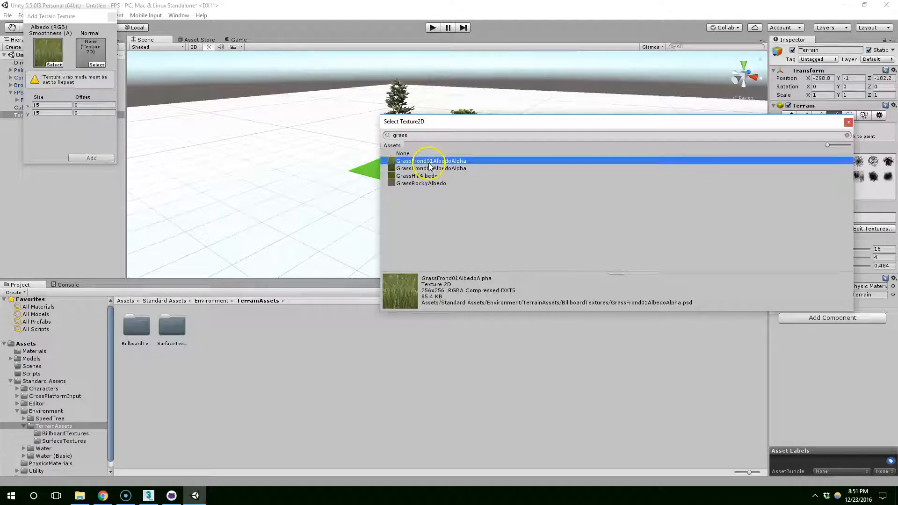
Step: Search the albedo textures for "grou", clear the search and leave the texture picker
key("BackSpace")
key("BackSpace")
key("BackSpace")
key("BackSpace")
key("BackSpace")
type("grou")
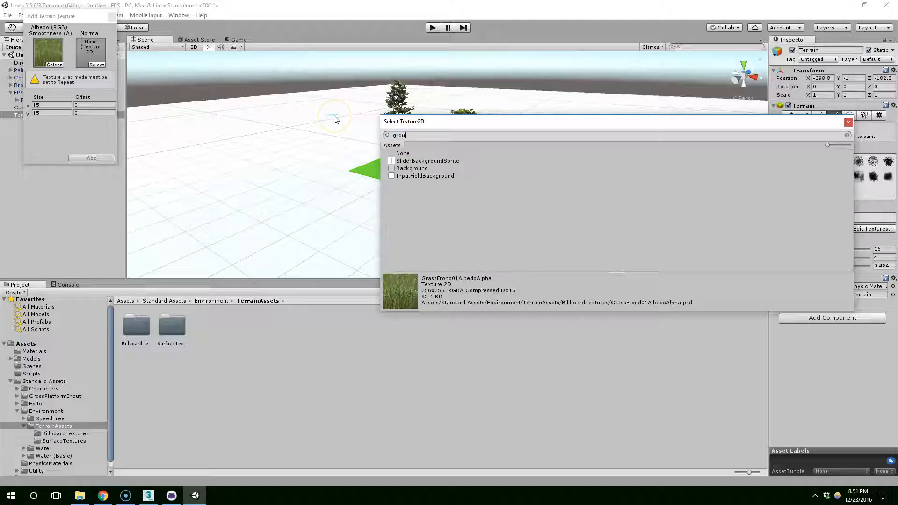
key("BackSpace")
key("BackSpace")
key("BackSpace")
left_click(152, 244)
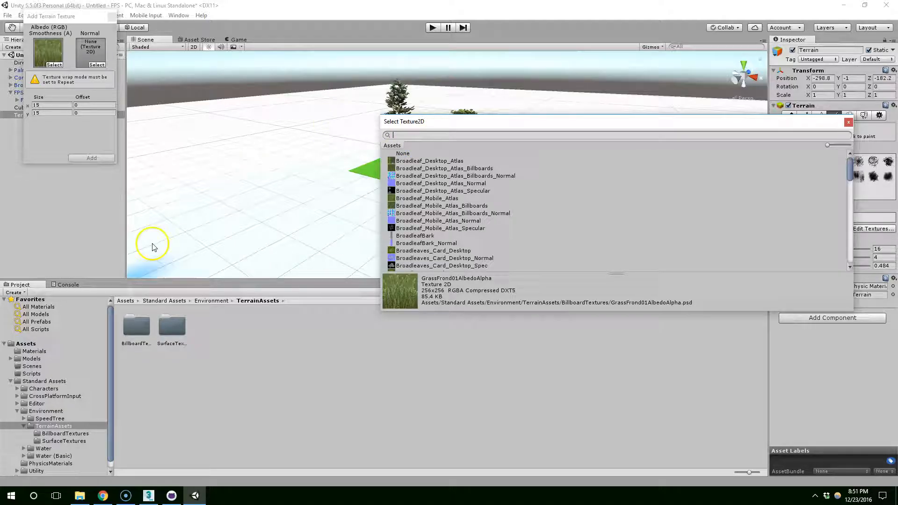
Step: Locate GrassHillAlbedo in the SurfaceTextures folder, assign it as the new terrain texture's albedo and add the texture to the terrain
double_click(167, 334)
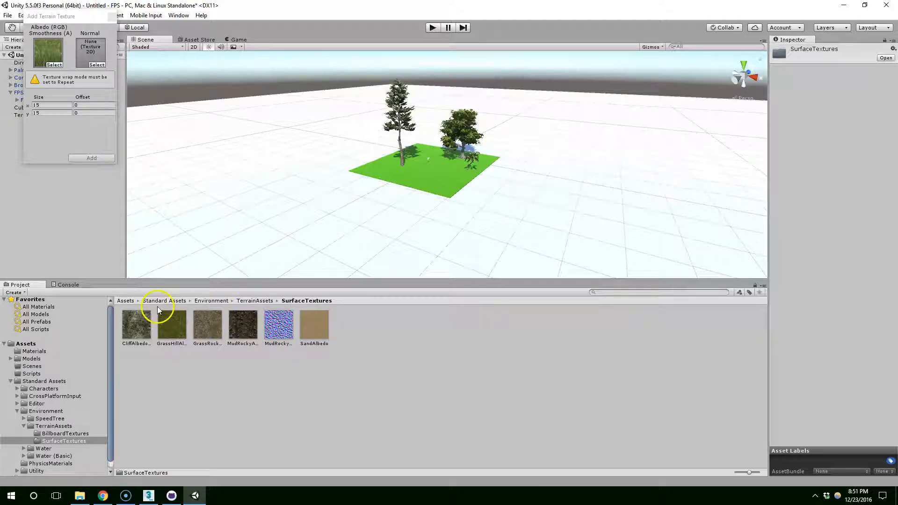
left_click(170, 326)
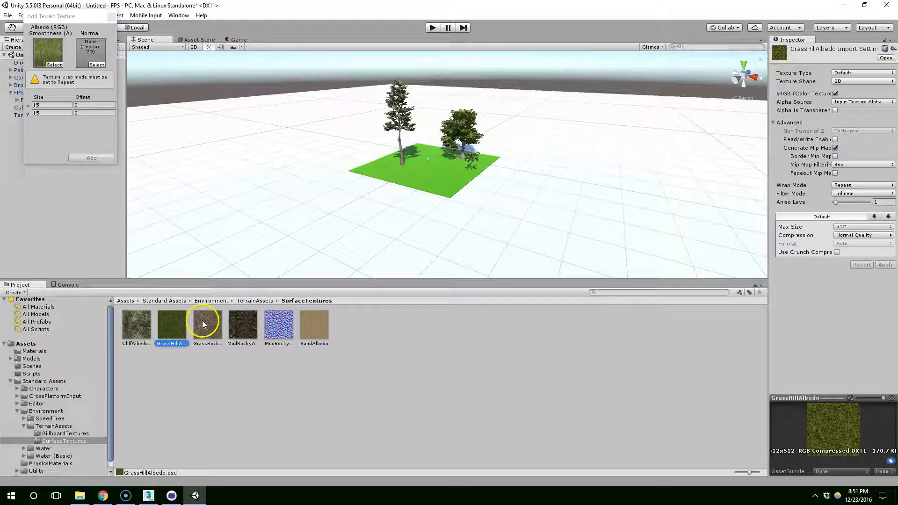
left_click(39, 66)
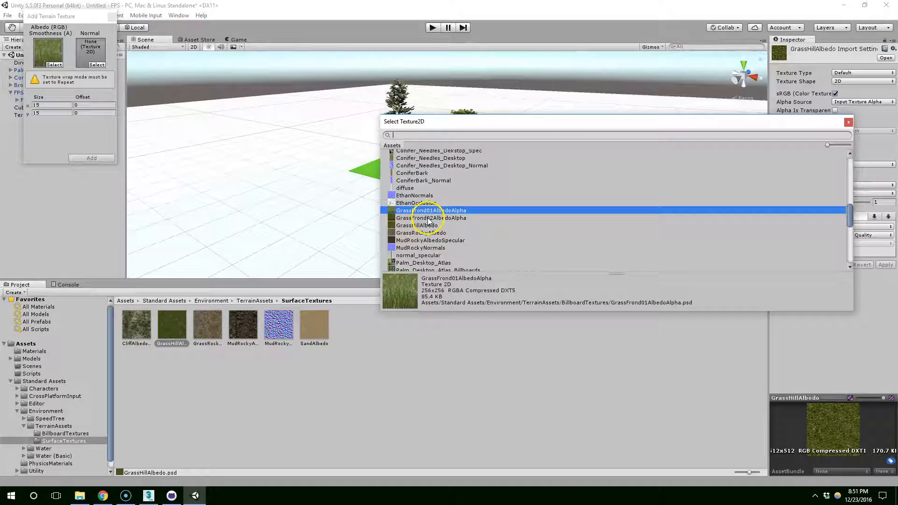
double_click(428, 225)
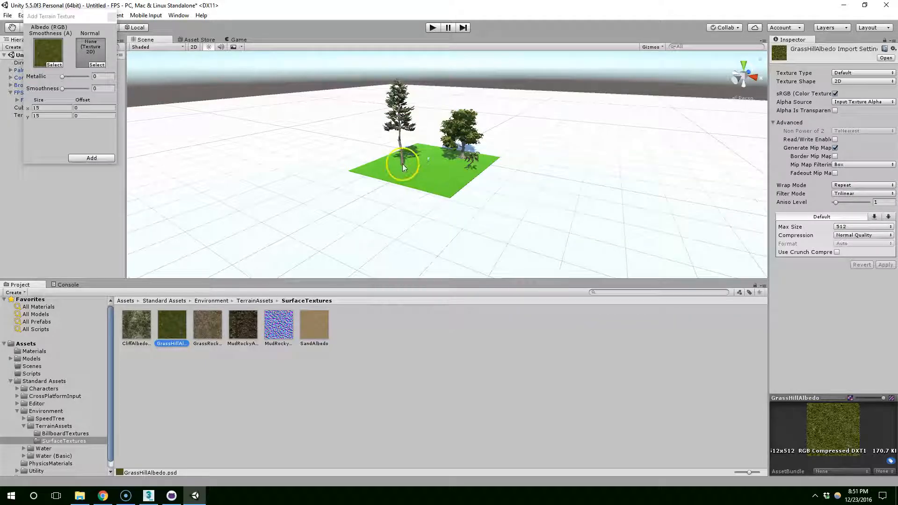
middle_click_drag(402, 164, 338, 192)
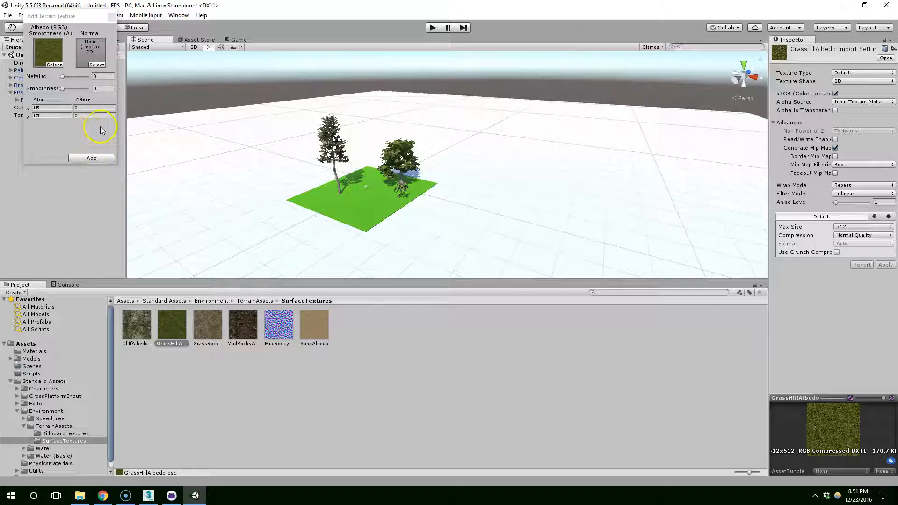
left_click(98, 158)
Step: Play-test the scene by walking across the grass terrain and looking up at the trees, and stop the game
left_click_drag(412, 189, 454, 147, "alt")
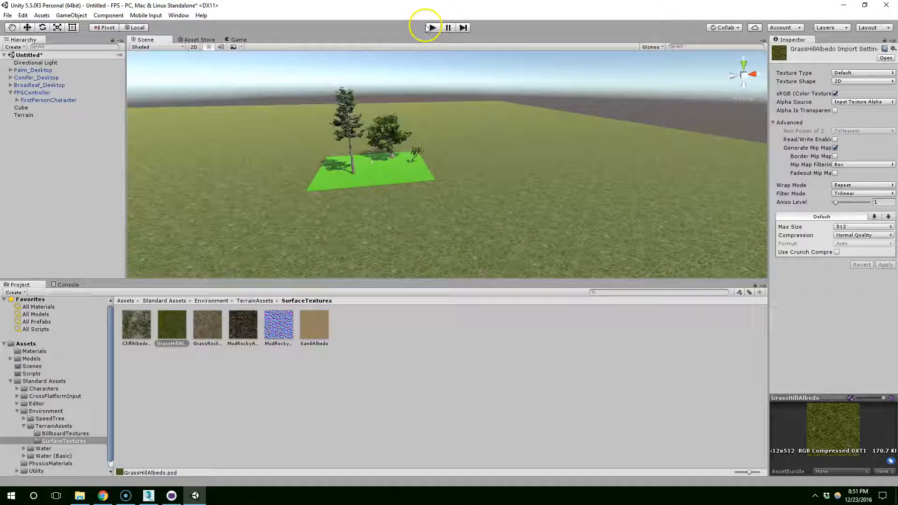
left_click(431, 28)
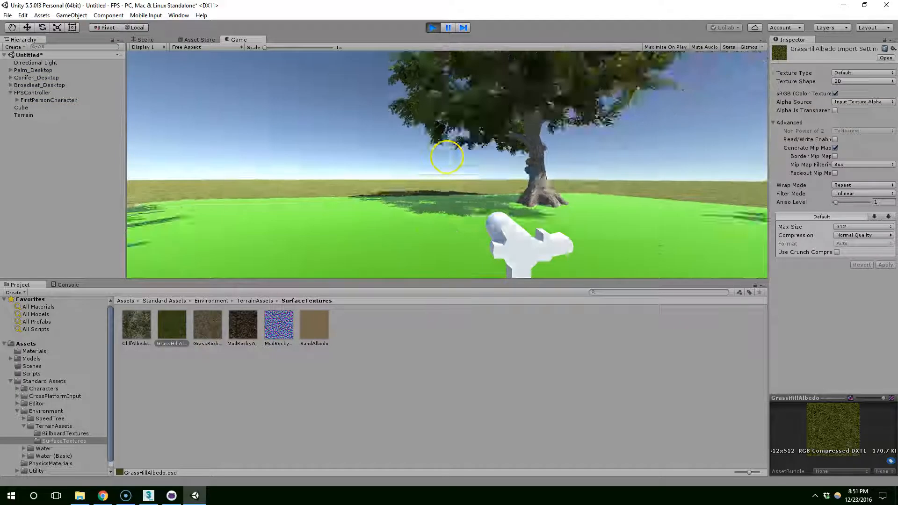
key("w")
key("w")
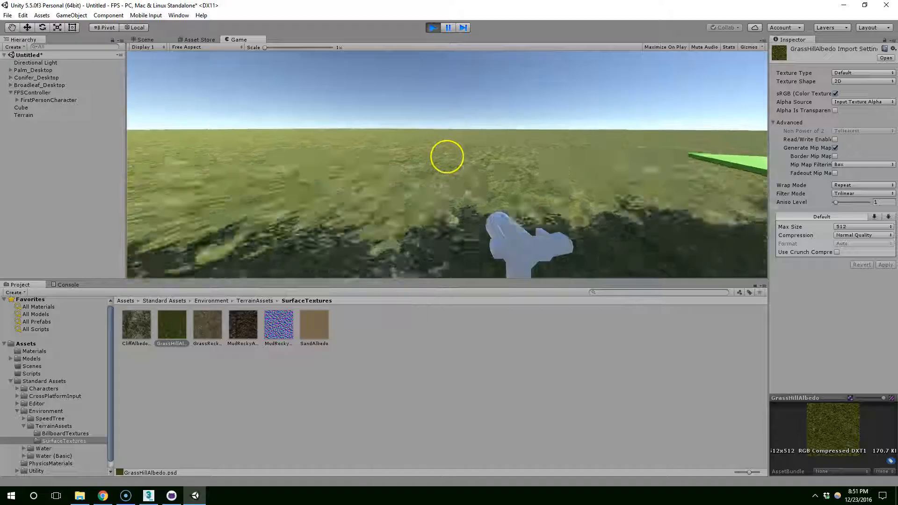
key("w")
key("w")
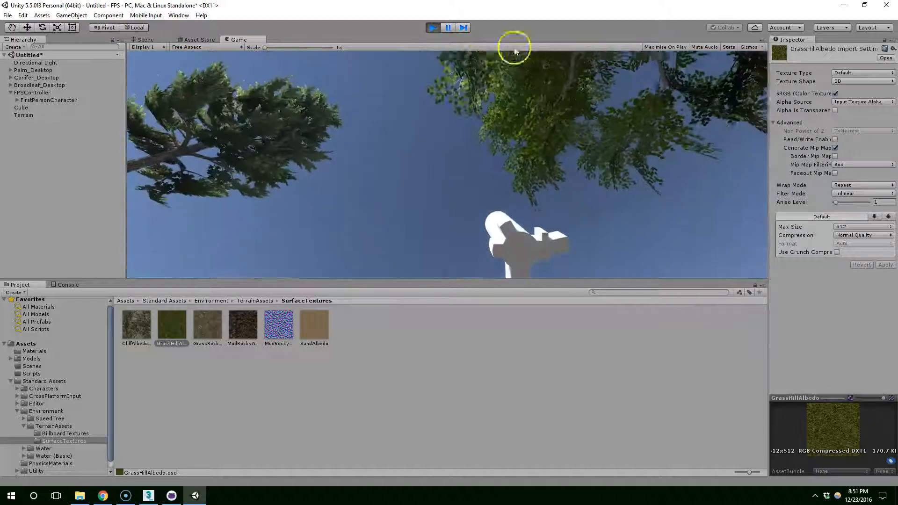
left_click(432, 27)
Step: Switch to Chrome to view the Halo Reach Asylum reference image and return to Unity
left_click_drag(435, 201, 346, 217, "alt")
scroll(337, 227, "down", 3)
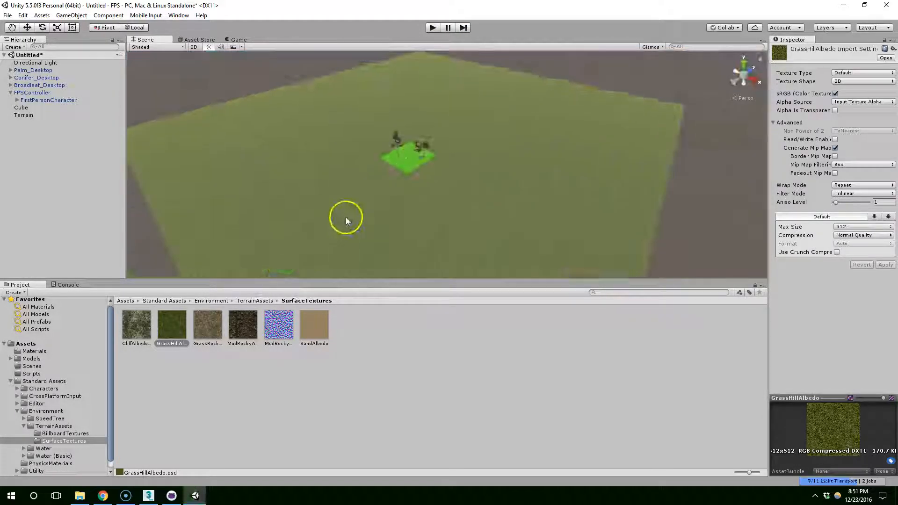
left_click(102, 494)
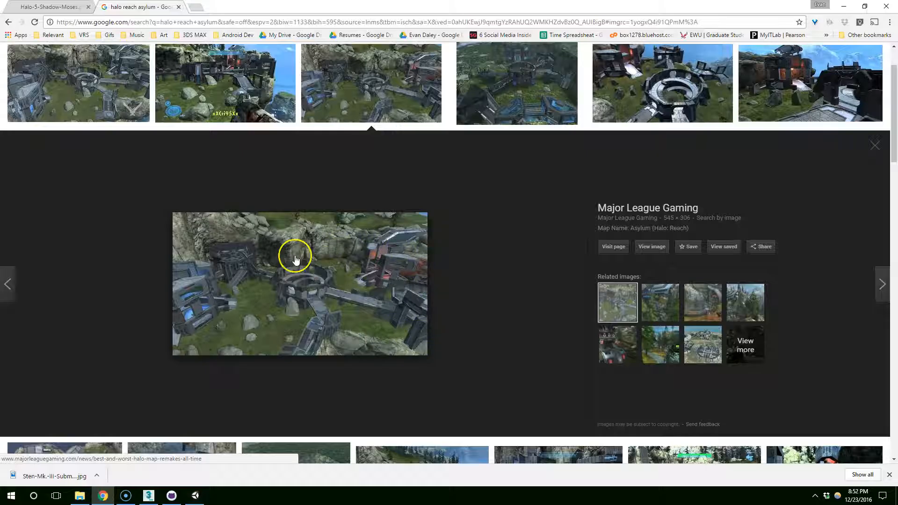
left_click(843, 7)
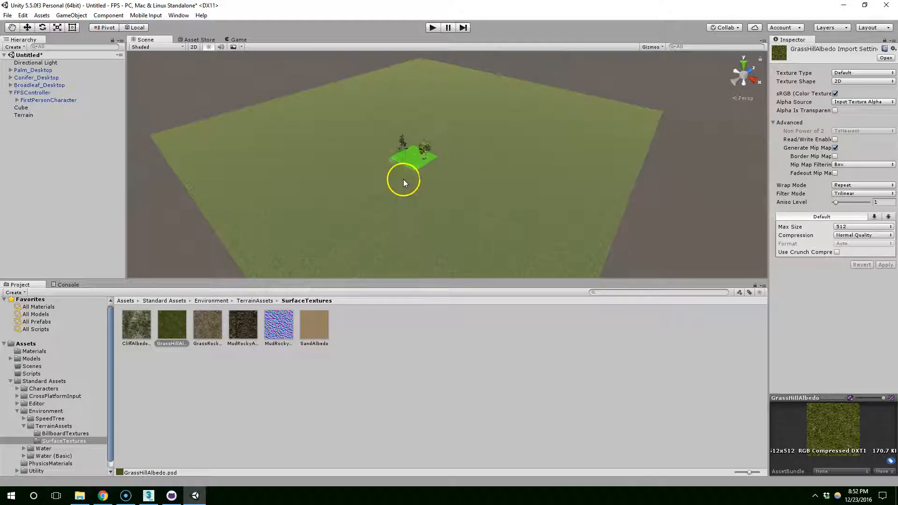
Step: Move the terrain along Z to about -216, leaving the trees where they stand
left_click(478, 177)
mouse_move(503, 169)
right_mouse_down()
mouse_move(478, 177)
mouse_move(518, 97)
right_mouse_up()
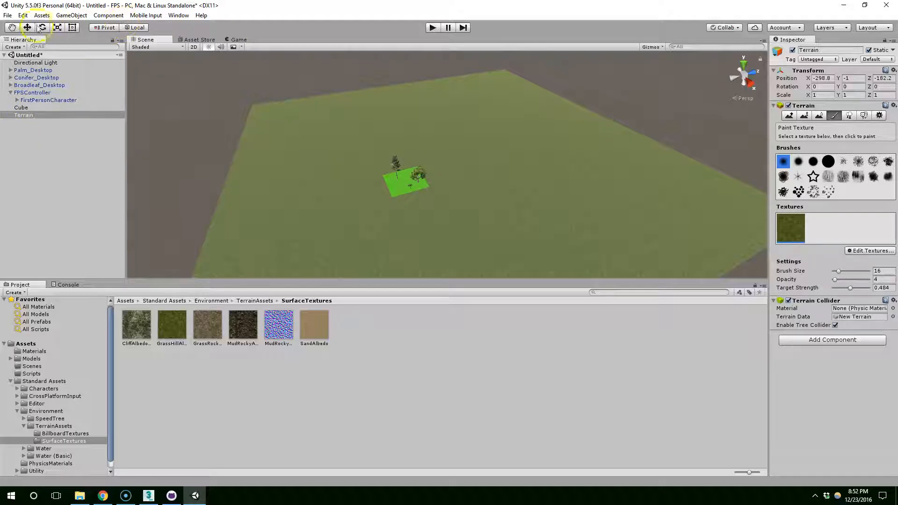
left_click(29, 28)
middle_click_drag(384, 185, 325, 176)
left_click_drag(264, 97, 241, 99)
left_click_drag(279, 143, 381, 143, "alt")
middle_click_drag(249, 139, 309, 131)
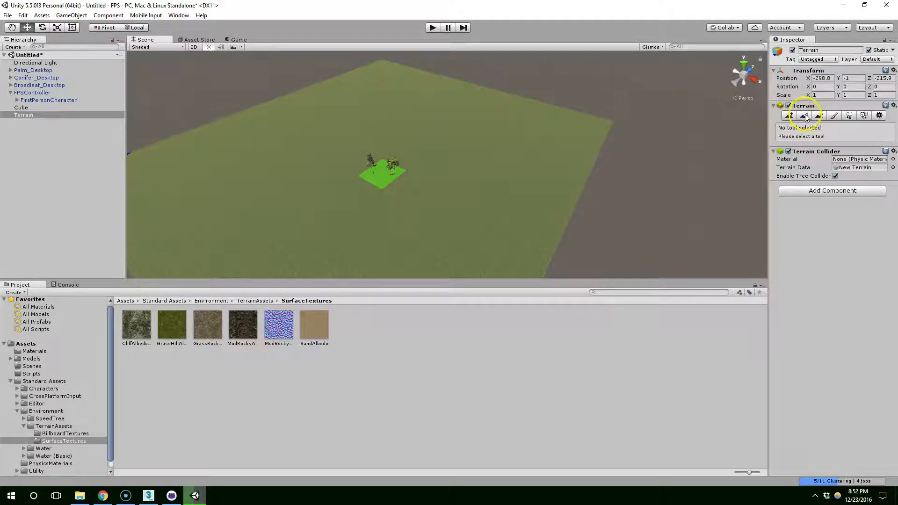
Step: Set the terrain's Paint Height tool to brush size 82 and opacity 73
left_click(805, 116)
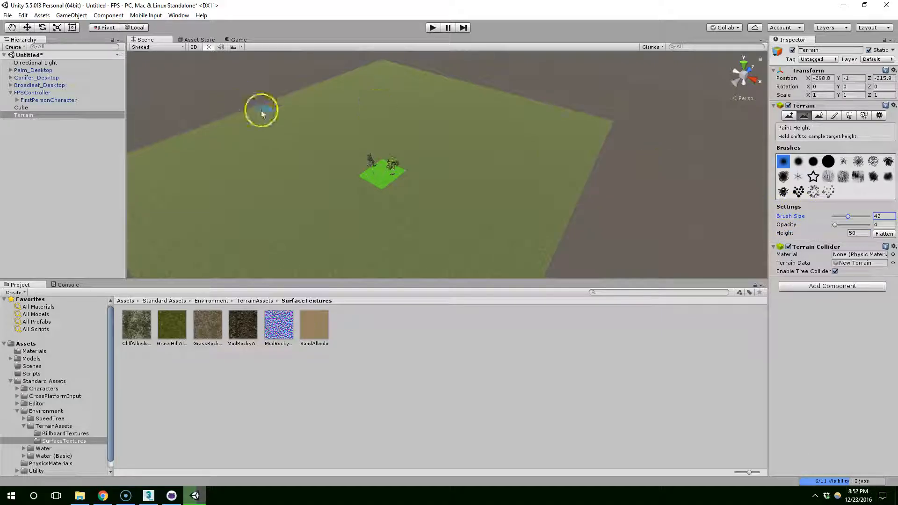
scroll(328, 235, "up", 1)
right_click_drag(329, 235, 431, 159)
middle_click_drag(318, 231, 367, 192)
right_click_drag(366, 192, 285, 206)
middle_click_drag(285, 201, 330, 148)
middle_click_drag(467, 109, 391, 152)
left_click_drag(850, 233, 864, 229)
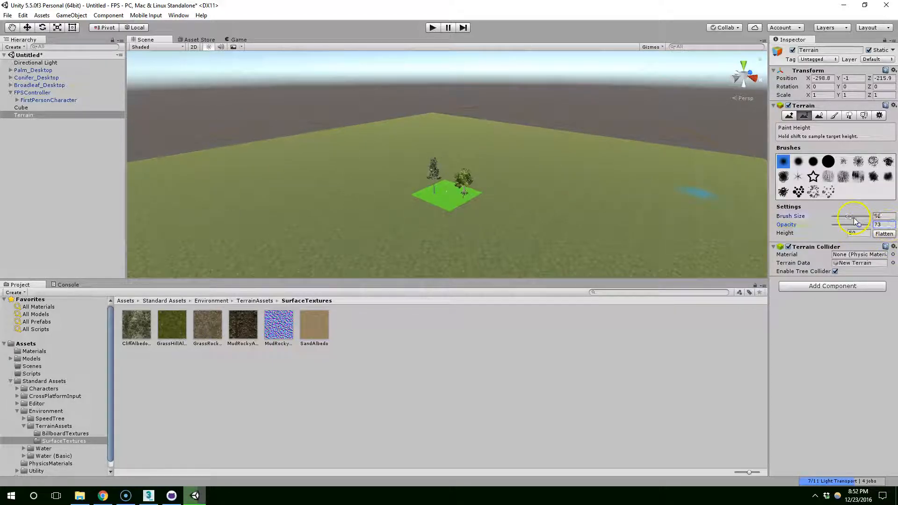
middle_click_drag(437, 110, 405, 172)
right_click_drag(405, 172, 328, 203)
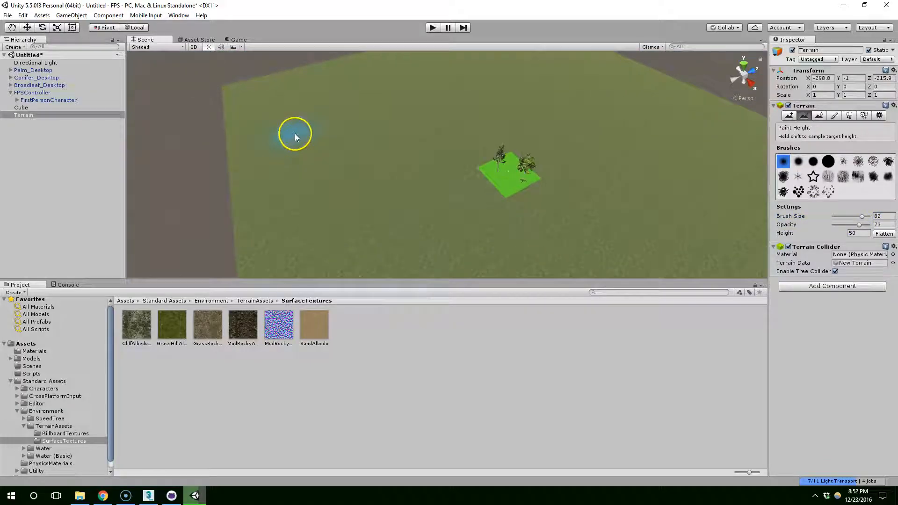
Step: Try painting raised terrain at height 50 beyond the trees and undo the strokes
left_click_drag(372, 96, 407, 102)
key("ctrl+z")
mouse_move(397, 110)
middle_mouse_down()
mouse_move(464, 109)
mouse_move(347, 175)
mouse_move(272, 138)
middle_mouse_up()
mouse_move(375, 114)
left_mouse_down()
mouse_move(450, 88)
mouse_move(517, 87)
mouse_move(483, 96)
left_mouse_up()
key("ctrl+z")
key("ctrl+z")
key("ctrl+z")
key("ctrl+z")
key("ctrl+z")
key("ctrl+z")
key("ctrl+z")
key("ctrl+z")
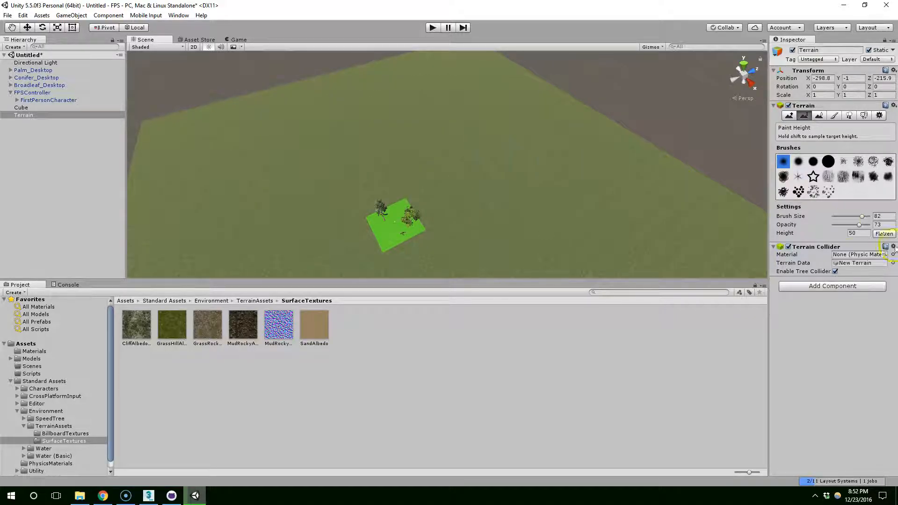
Step: Test height strokes along the terrain's far side at different opacities, undo them, and set the brush opacity to 23
left_click_drag(848, 224, 841, 225)
mouse_move(369, 98)
left_mouse_down()
mouse_move(337, 114)
mouse_move(395, 108)
left_mouse_up()
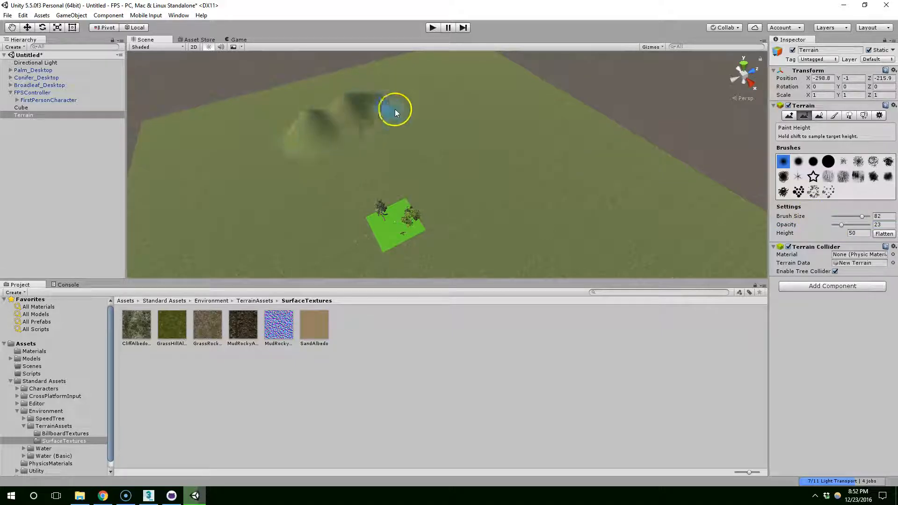
mouse_move(290, 141)
left_mouse_down()
mouse_move(236, 136)
mouse_move(471, 115)
left_mouse_up()
left_click_drag(841, 225, 863, 226)
mouse_move(565, 159)
left_mouse_down()
mouse_move(545, 106)
mouse_move(449, 116)
mouse_move(627, 148)
mouse_move(701, 206)
left_mouse_up()
left_click_drag(862, 225, 842, 227)
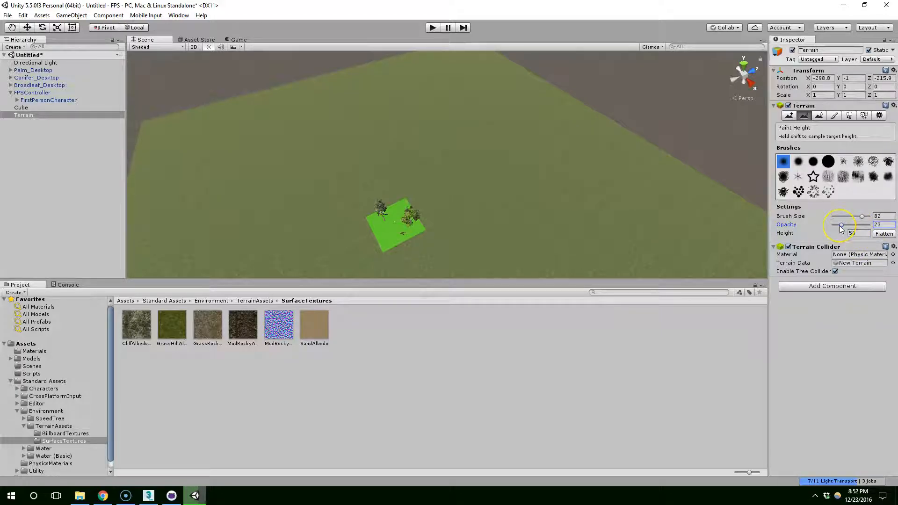
Step: Check the reference image in Chrome and paint a curved range of hills at height 50 around the terrain's edges in Unity
left_click(107, 498)
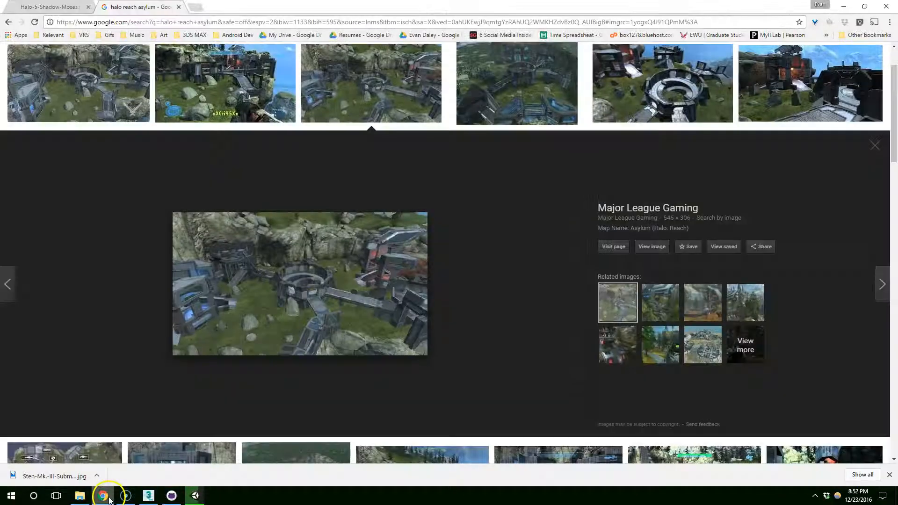
left_click(105, 495)
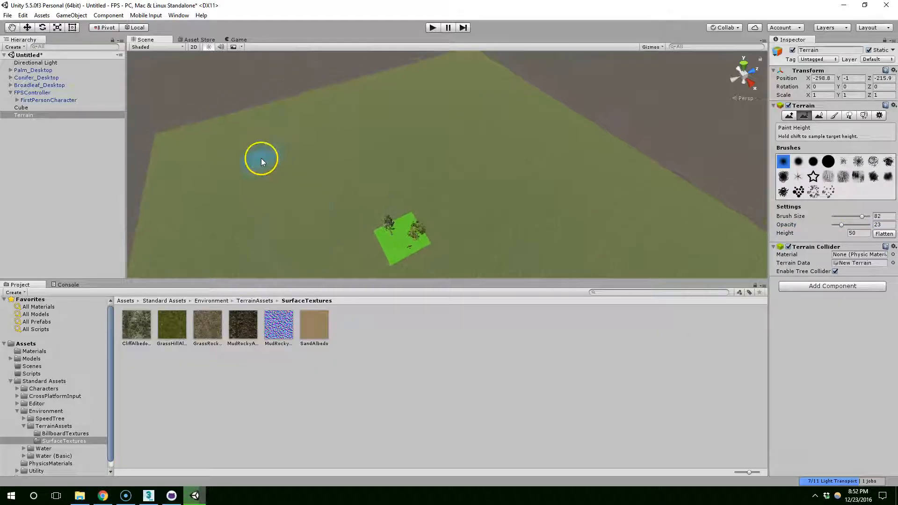
left_click_drag(223, 162, 376, 124)
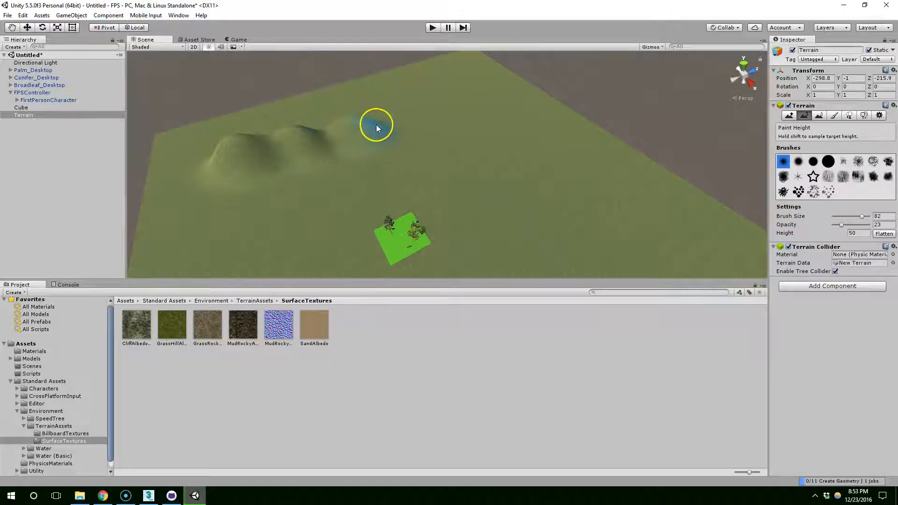
mouse_move(503, 94)
left_mouse_down()
mouse_move(509, 85)
mouse_move(569, 100)
mouse_move(512, 108)
mouse_move(569, 125)
left_mouse_up()
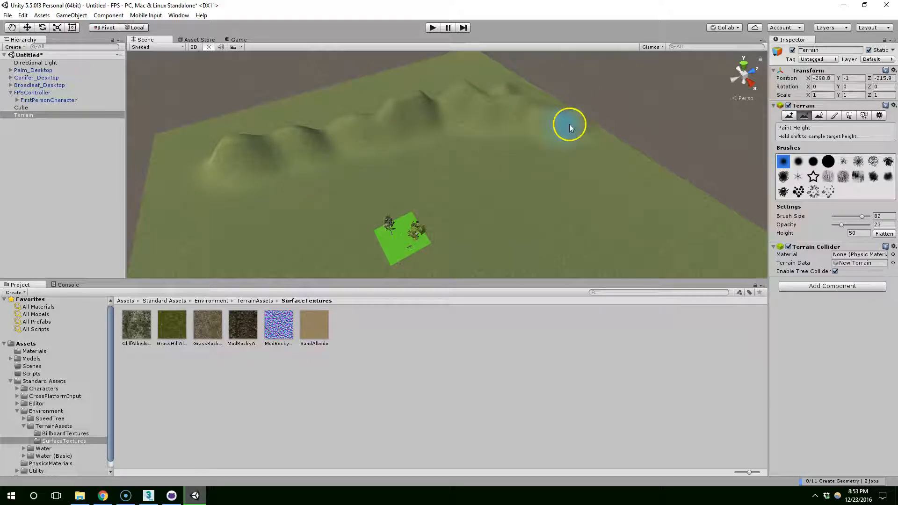
mouse_move(624, 158)
left_mouse_down("alt")
mouse_move(504, 223)
mouse_move(464, 176)
mouse_move(506, 126)
mouse_move(444, 148)
mouse_move(422, 208)
mouse_move(335, 148)
mouse_move(316, 182)
mouse_move(403, 91)
mouse_move(320, 135)
mouse_move(393, 114)
mouse_move(344, 79)
mouse_move(321, 77)
mouse_move(487, 199)
mouse_move(469, 102)
mouse_move(395, 108)
mouse_move(462, 113)
mouse_move(437, 170)
mouse_move(461, 141)
mouse_move(337, 128)
mouse_move(483, 138)
mouse_move(427, 136)
mouse_move(469, 175)
mouse_move(531, 122)
left_mouse_up("alt")
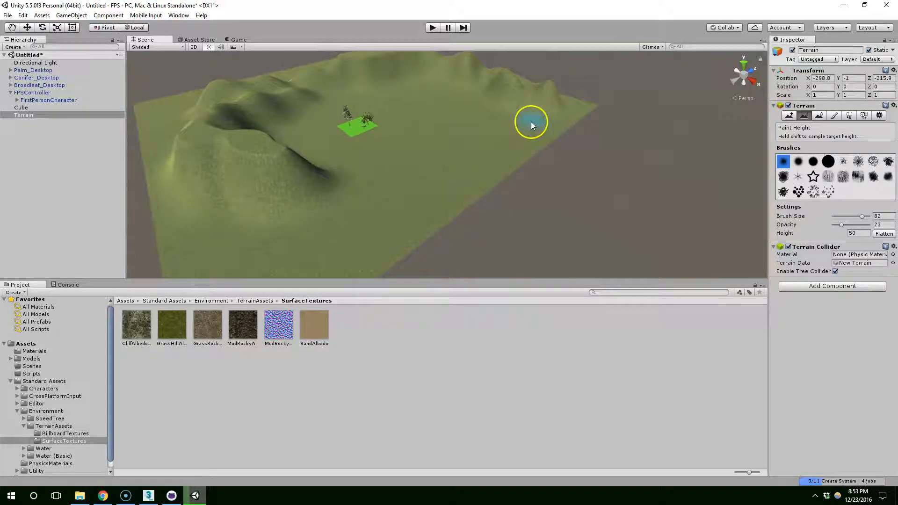
left_click_drag(622, 114, 555, 166, "alt")
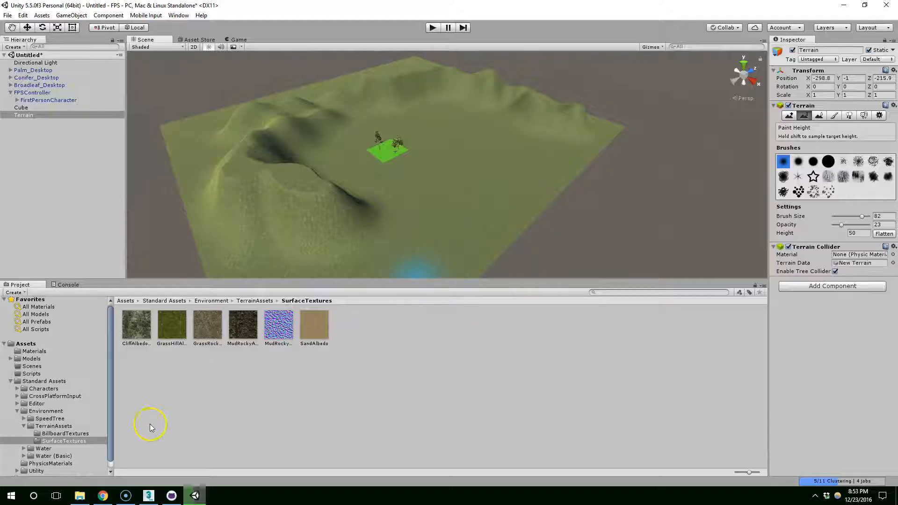
Step: Review the reference image in Chrome again, return to Unity and set the terrain's Y position to -16
left_click(113, 496)
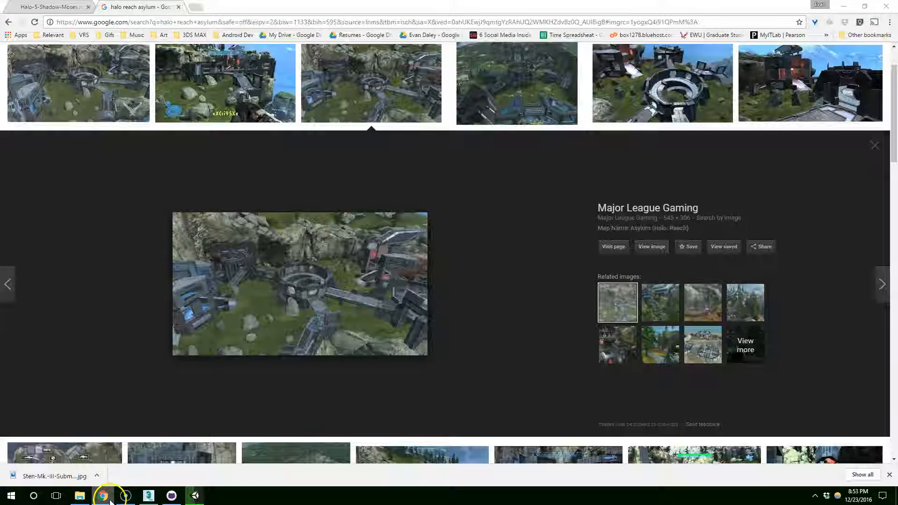
left_click(111, 494)
left_click_drag(509, 231, 479, 165, "alt")
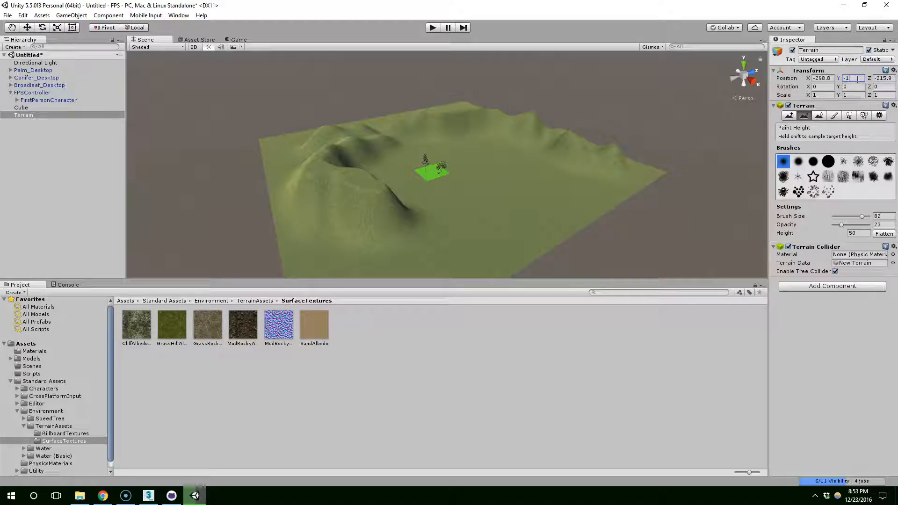
type("6")
middle_click_drag(556, 180, 514, 163)
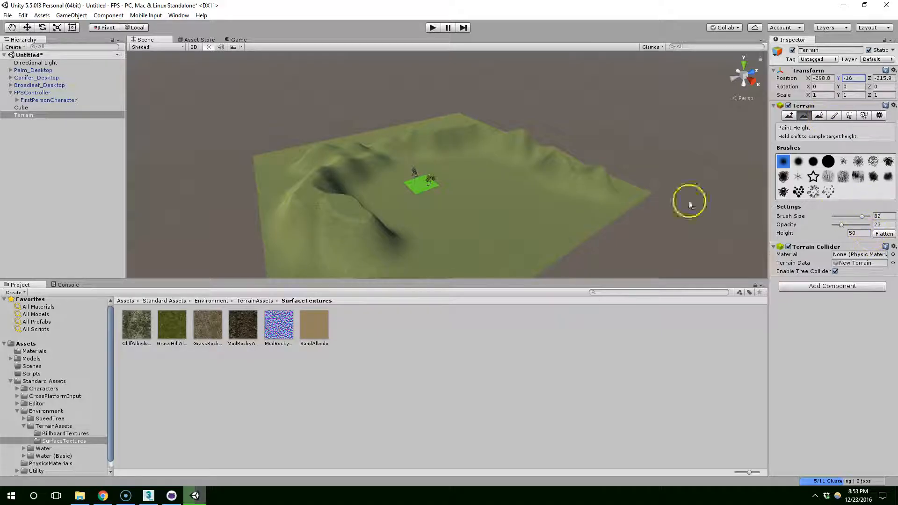
Step: Set the Paint Height value to 15 and flatten the whole terrain to it
middle_click_drag(497, 237, 473, 208)
left_click_drag(863, 233, 807, 232)
type("15")
left_click(887, 235)
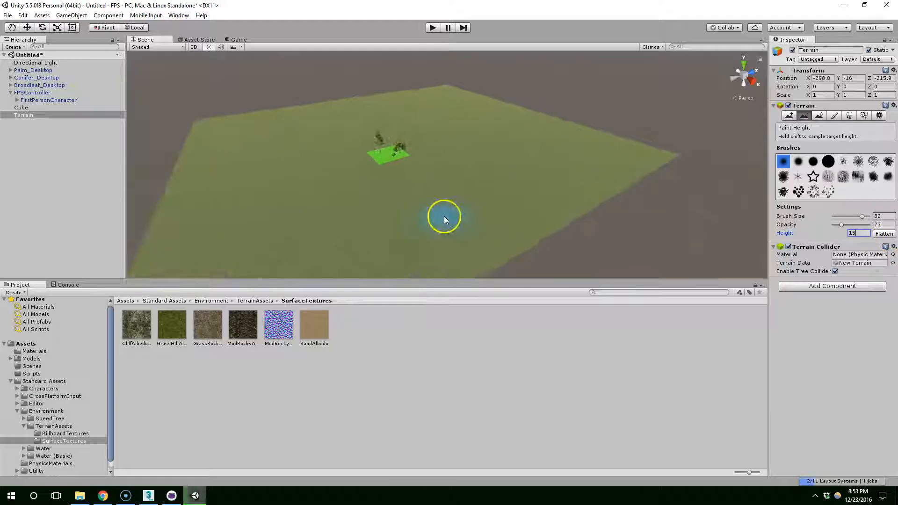
Step: Set the paint height to 0 and lower a wide strip of terrain along the near edge, beyond the trees
left_click(852, 233)
left_click_drag(820, 227, 438, 203)
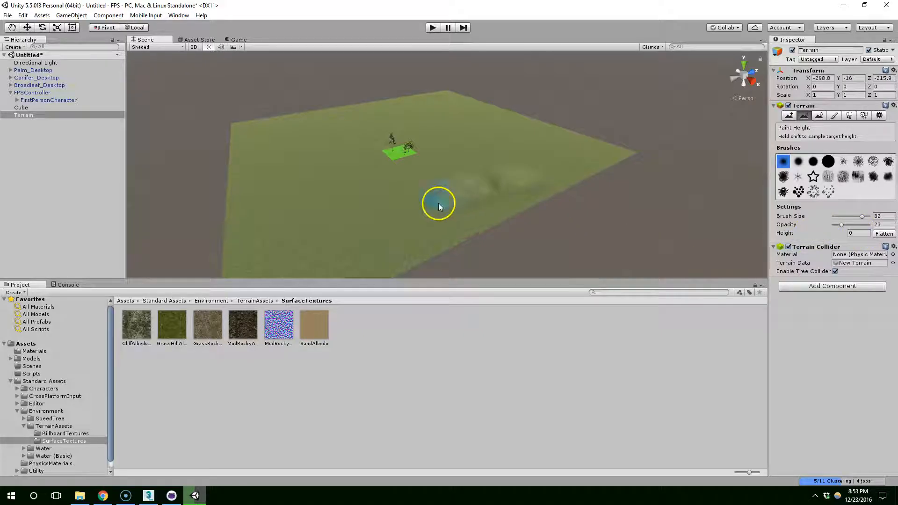
mouse_move(497, 186)
left_mouse_down()
mouse_move(441, 194)
mouse_move(356, 234)
mouse_move(470, 243)
left_mouse_up()
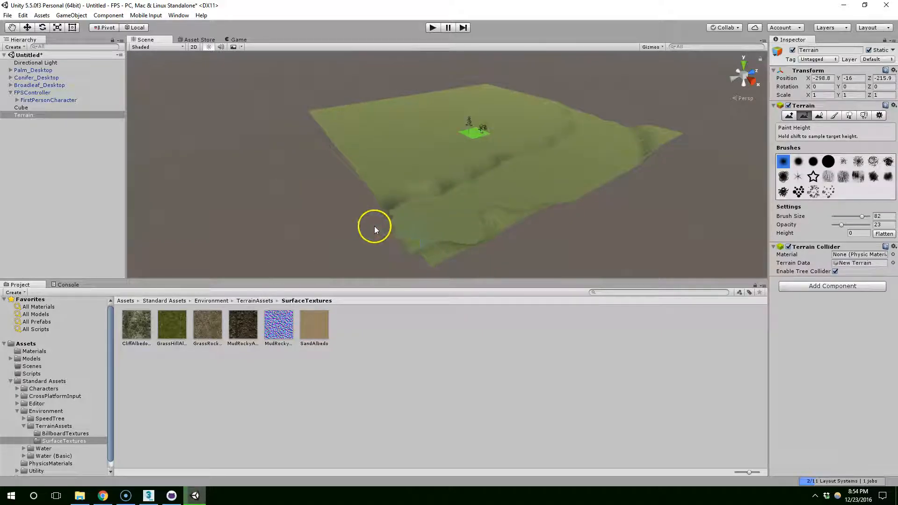
mouse_move(580, 122)
left_mouse_down()
mouse_move(498, 215)
mouse_move(506, 226)
mouse_move(663, 141)
mouse_move(570, 202)
mouse_move(622, 166)
left_mouse_up()
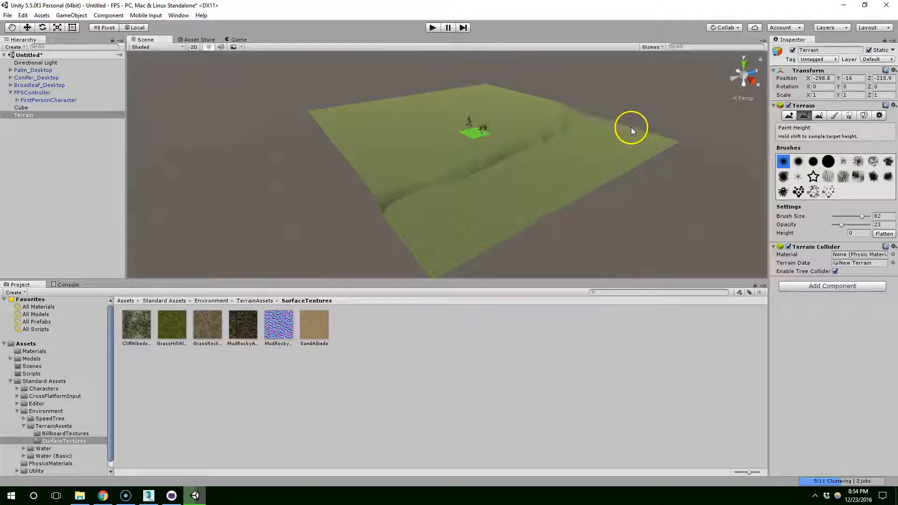
Step: Set the brush opacity to 24 and the paint height to 50, and paint a curved range of hills along the terrain's far and side edges
left_click_drag(546, 199, 477, 201, "alt")
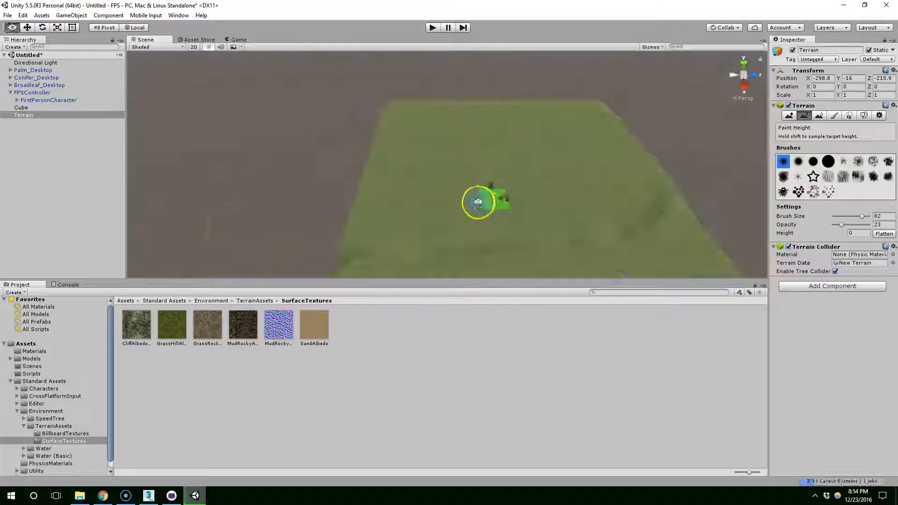
middle_click_drag(477, 200, 388, 208)
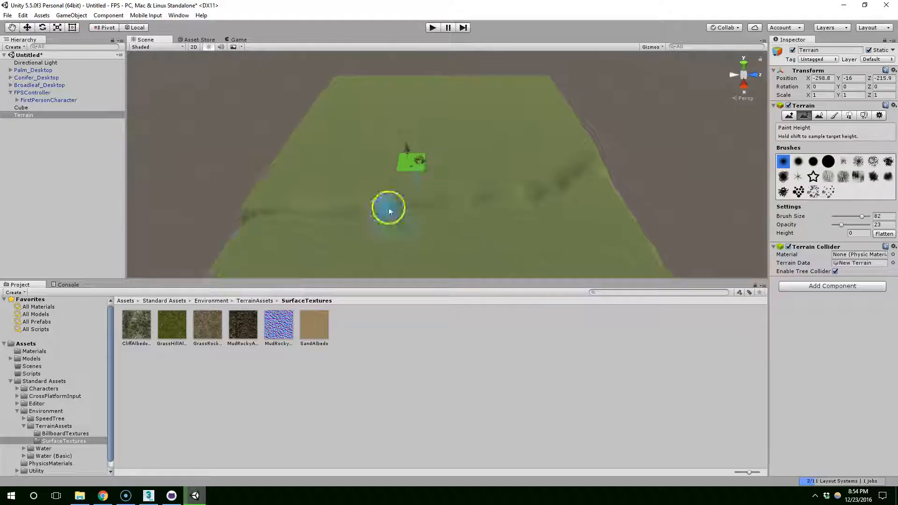
left_click(878, 225)
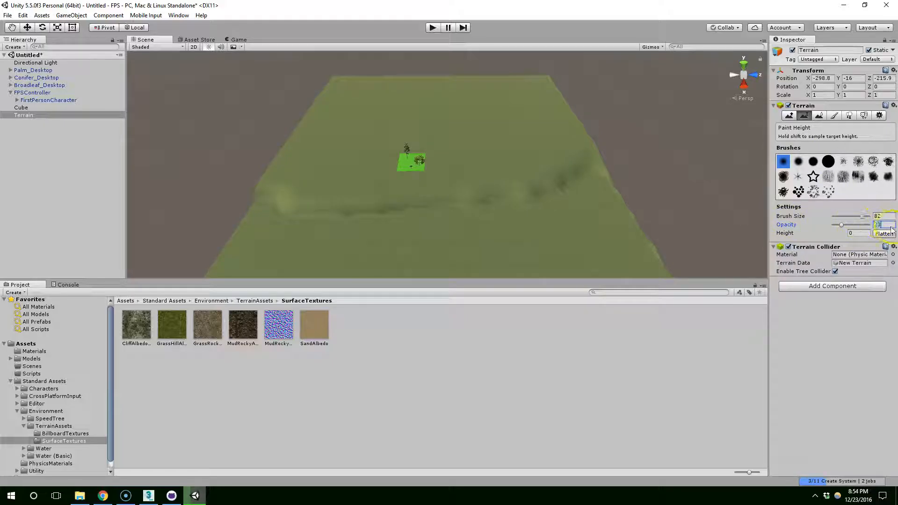
left_click_drag(841, 224, 853, 224)
left_click(856, 233)
type("50")
key("Return")
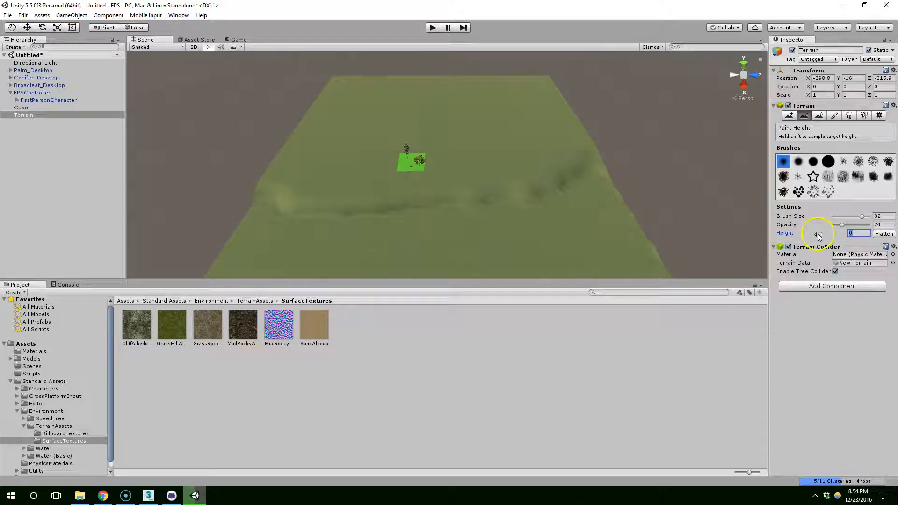
left_click_drag(277, 170, 300, 147)
mouse_move(387, 103)
left_mouse_down()
mouse_move(379, 95)
mouse_move(435, 102)
left_mouse_up()
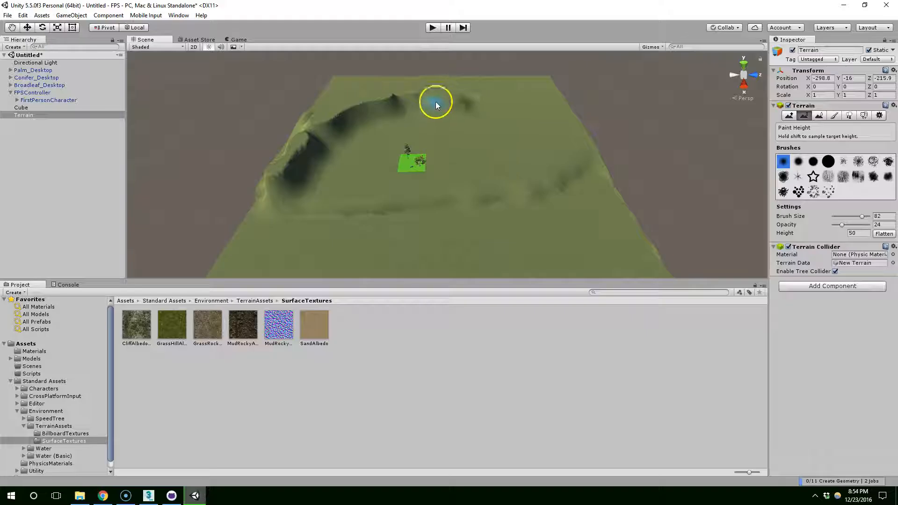
mouse_move(534, 119)
left_mouse_down()
mouse_move(575, 141)
mouse_move(568, 153)
left_mouse_up()
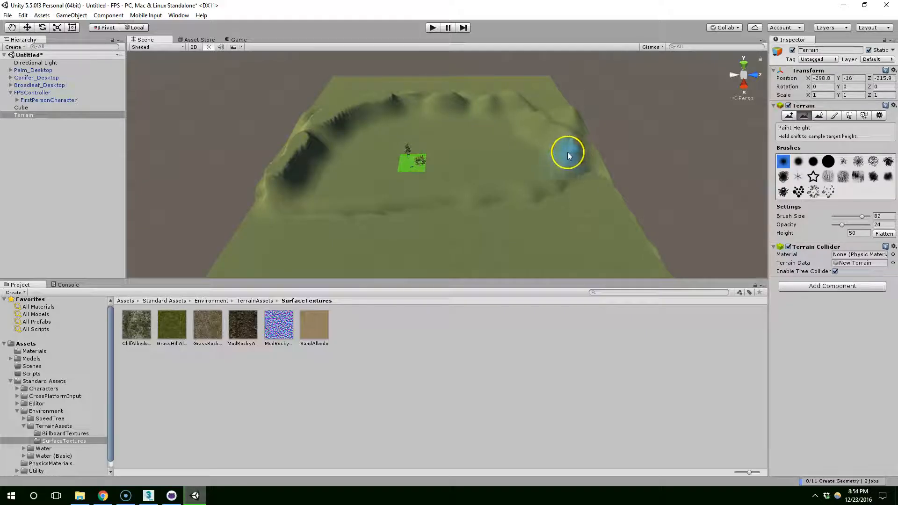
Step: Set the paint height to 90 and raise taller peaks along the curved hill range around the trees
right_click_drag(556, 131, 725, 191)
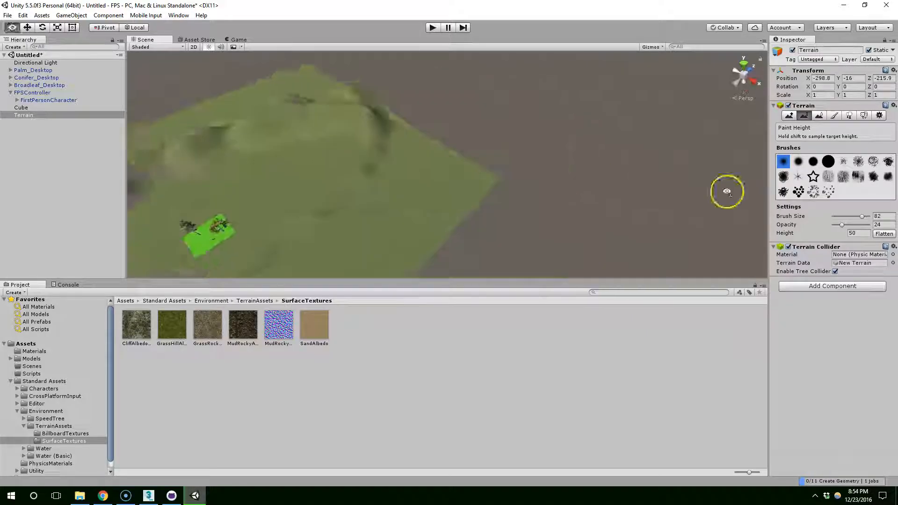
middle_click_drag(229, 126, 323, 158)
middle_click_drag(401, 178, 393, 96)
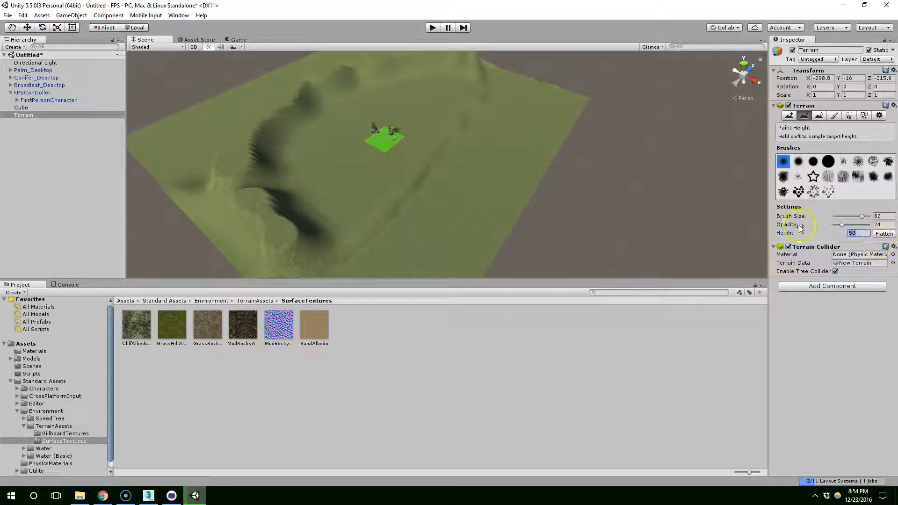
type("90")
mouse_move(295, 176)
left_mouse_down()
mouse_move(243, 196)
mouse_move(269, 216)
mouse_move(215, 223)
left_mouse_up()
middle_click_drag(432, 205, 301, 192)
scroll(403, 175, "down", 3)
middle_click_drag(403, 175, 376, 174)
mouse_move(308, 206)
left_mouse_down()
mouse_move(286, 169)
mouse_move(290, 180)
mouse_move(171, 162)
left_mouse_up()
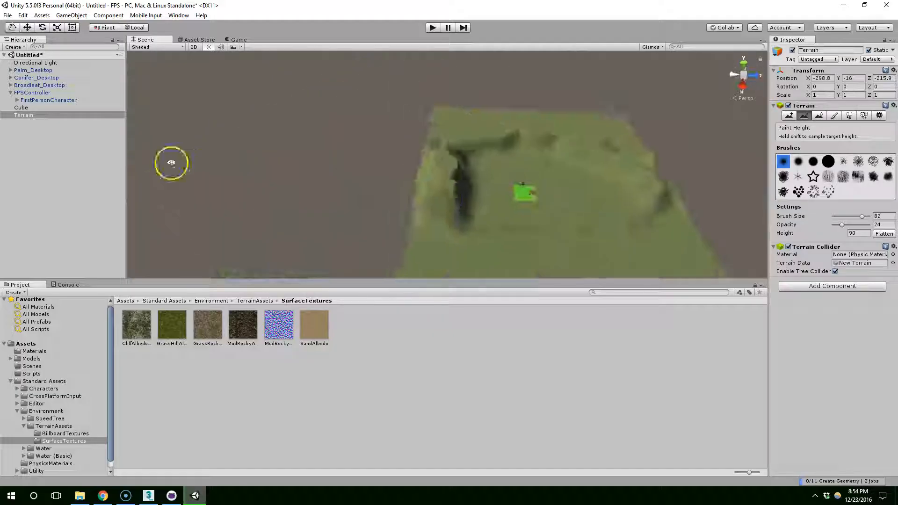
middle_click_drag(430, 197, 271, 162)
left_click_drag(380, 119, 456, 112)
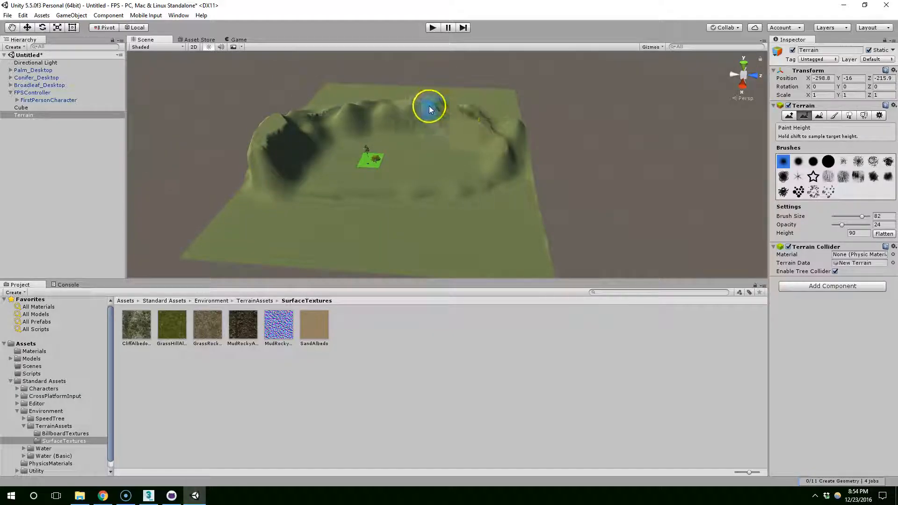
Step: Compare the sculpted hills with the Halo Reach Asylum reference image in Chrome and return to Unity
left_click_drag(420, 205, 536, 139, "alt")
middle_click_drag(367, 205, 537, 158)
left_click_drag(537, 158, 451, 141, "alt")
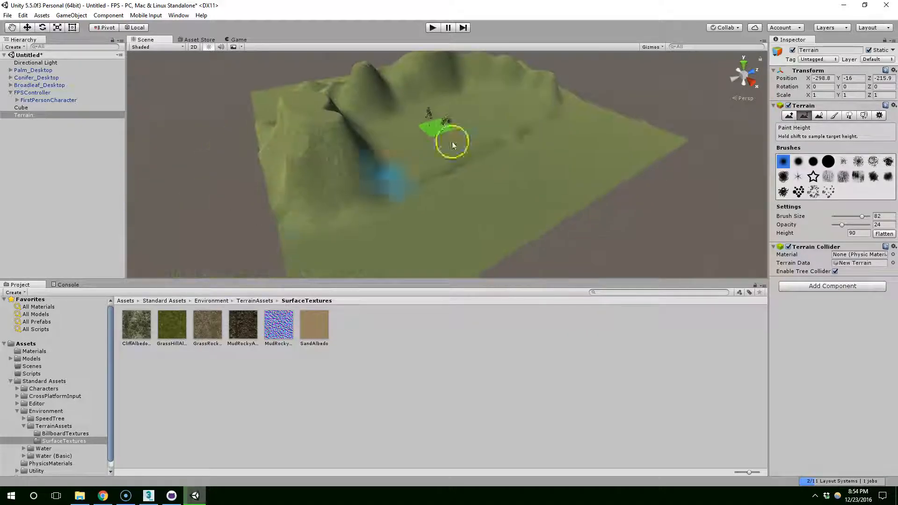
left_click(102, 495)
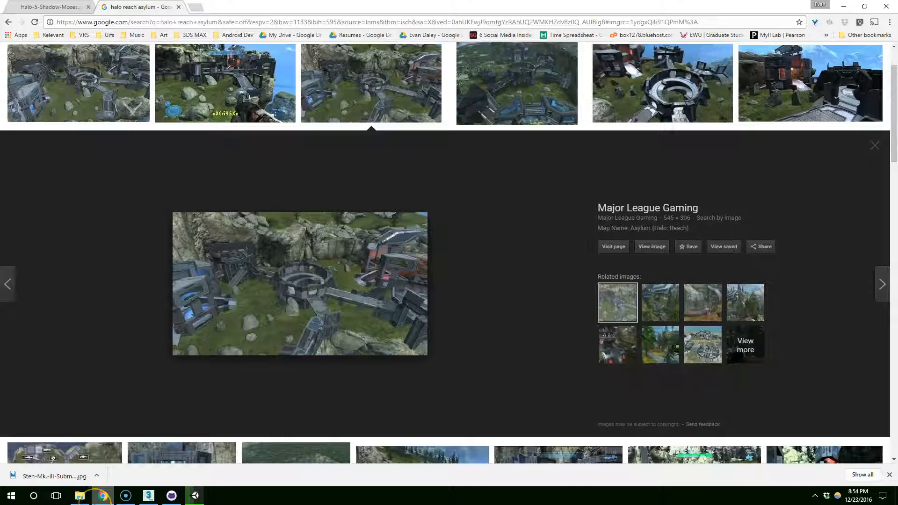
left_click(103, 495)
mouse_move(444, 231)
left_mouse_down("alt")
mouse_move(426, 211)
mouse_move(496, 144)
mouse_move(456, 139)
mouse_move(467, 190)
mouse_move(510, 190)
mouse_move(341, 126)
left_mouse_up("alt")
left_click_drag(288, 170, 402, 120, "alt")
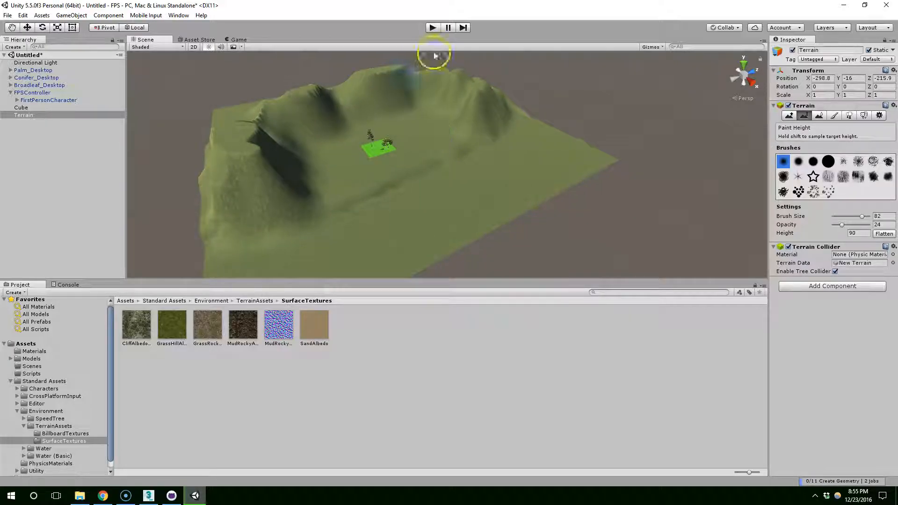
Step: Run the game, walk around the terrain to examine the hills in first person, and stop it
left_click(432, 27)
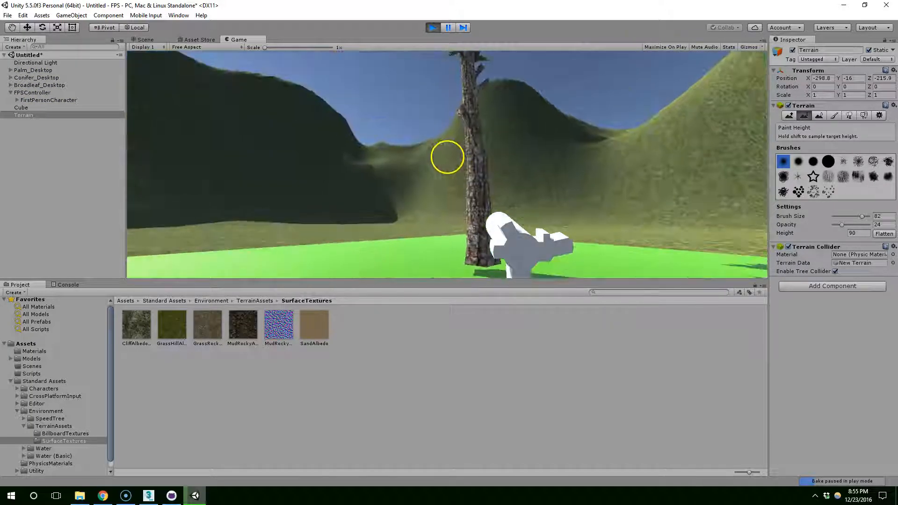
key("w")
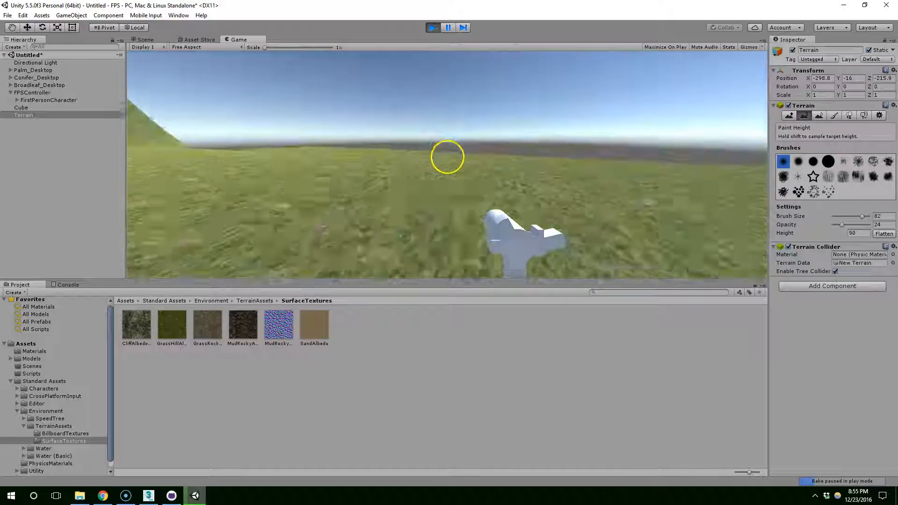
key("w")
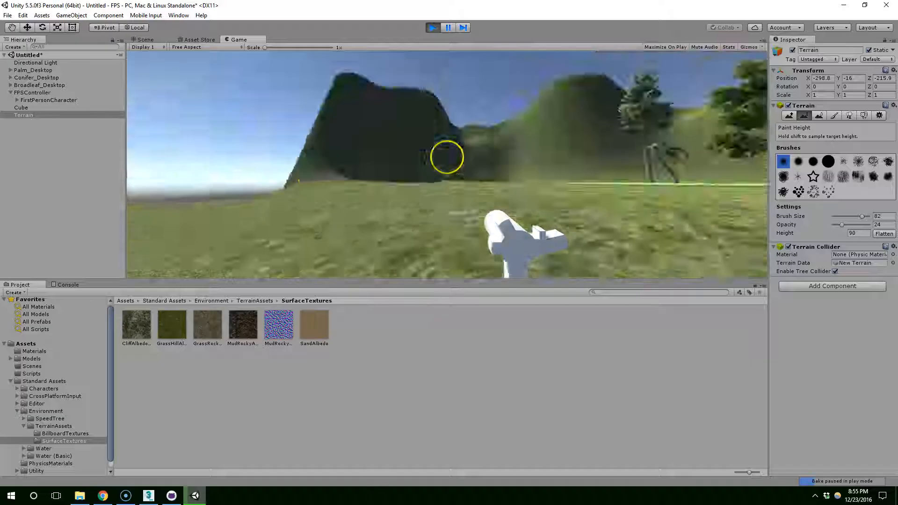
key("w")
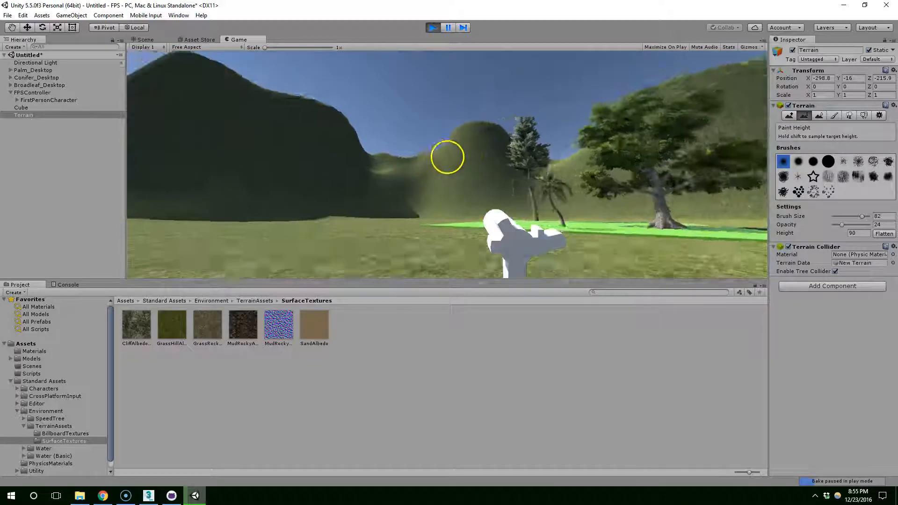
key("w")
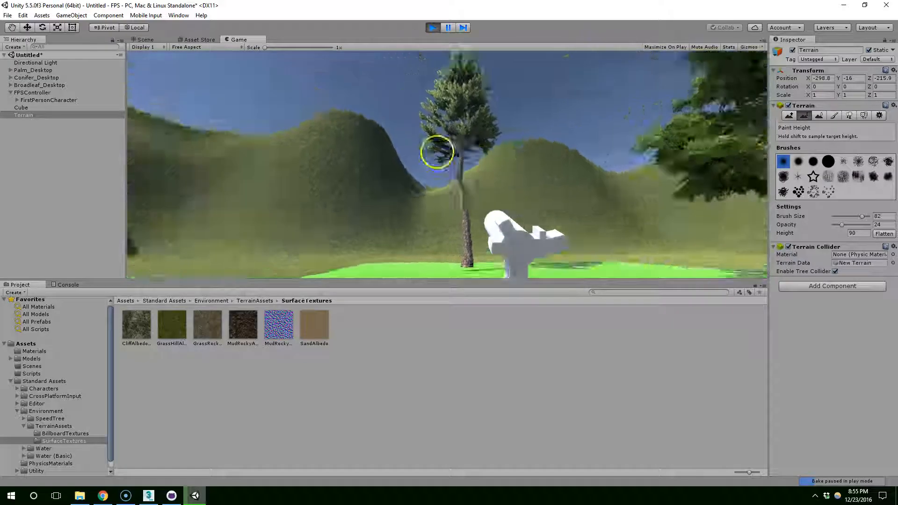
left_click(435, 30)
Step: Set the paint height to 36 and level uneven ledges into the inner slopes and tops of the hill range
left_click_drag(309, 147, 727, 139, "alt")
left_click(851, 233)
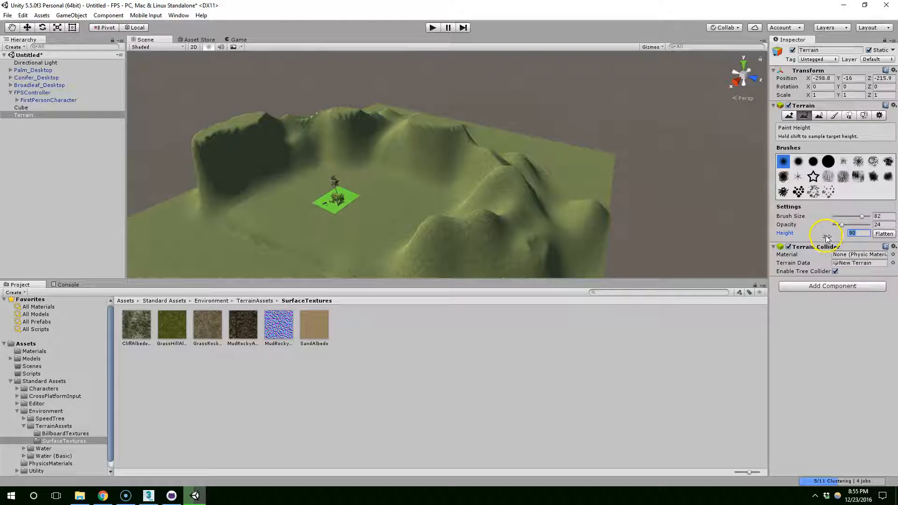
type("36")
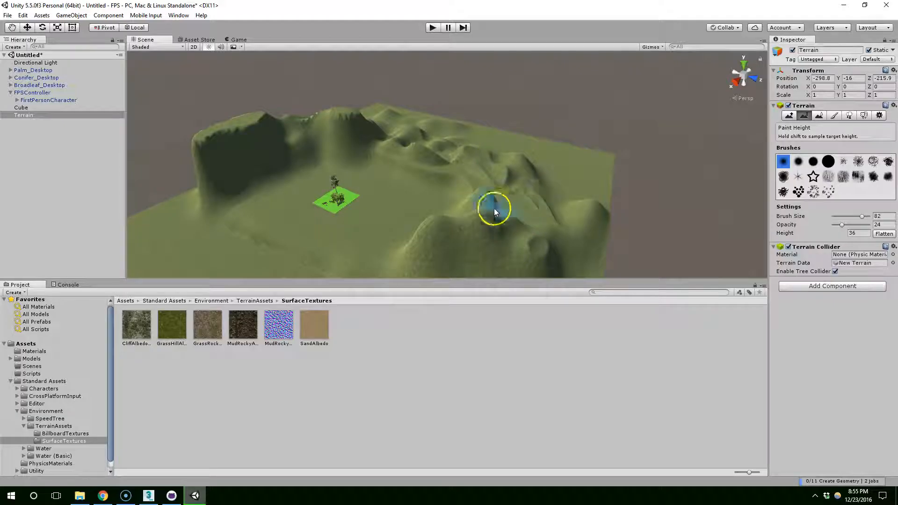
middle_click_drag(493, 206, 552, 189)
left_click_drag(553, 187, 569, 137)
mouse_move(569, 113)
middle_mouse_down()
mouse_move(553, 187)
mouse_move(560, 210)
middle_mouse_up()
left_click_drag(413, 170, 442, 167)
mouse_move(508, 227)
left_mouse_down("alt")
mouse_move(522, 172)
mouse_move(446, 157)
left_mouse_up("alt")
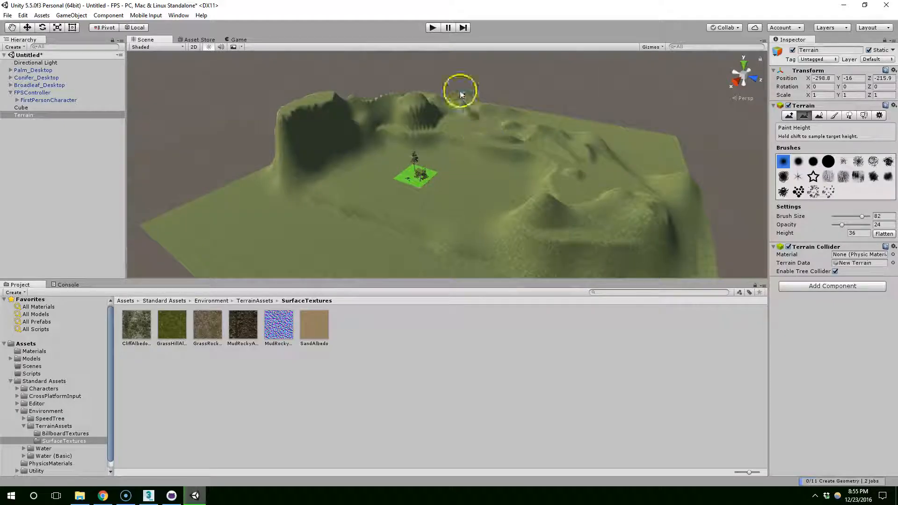
mouse_move(349, 141)
left_mouse_down()
mouse_move(316, 121)
mouse_move(355, 95)
mouse_move(286, 161)
left_mouse_up()
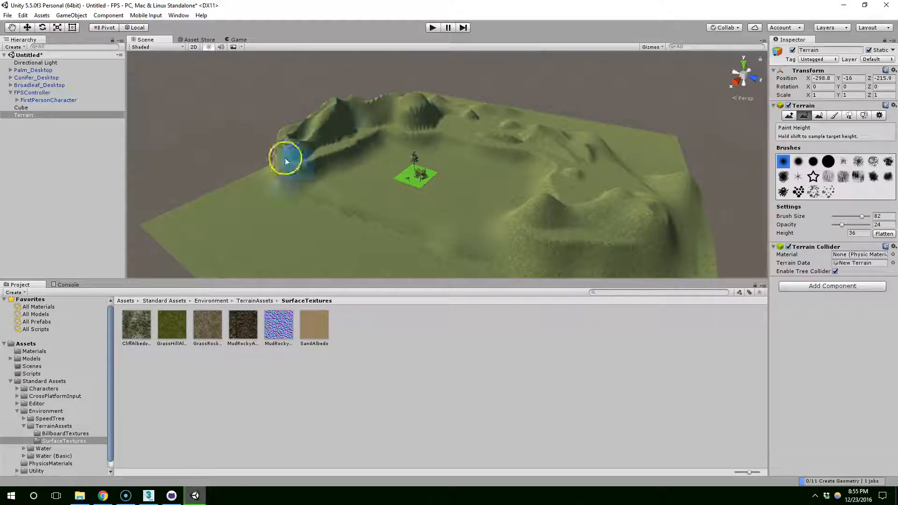
Step: Switch the terrain to Place Trees mode and open the Add Tree dialog
middle_click_drag(437, 177, 444, 196)
scroll(443, 196, "up", 2)
left_click(818, 115)
left_click(833, 115)
left_click(864, 115)
left_click(849, 115)
left_click(850, 175)
left_click(849, 182)
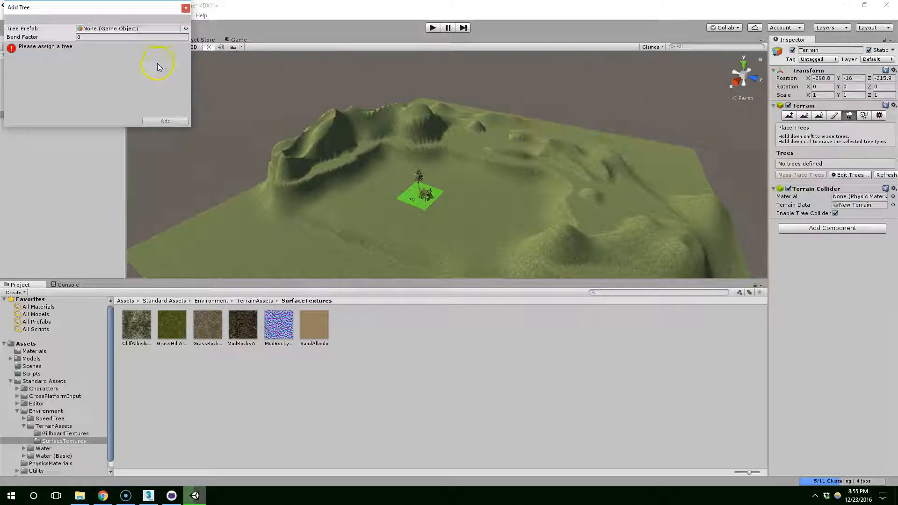
Step: Assign the Broadleaf_Desktop prefab as the tree and add it to the terrain's tree types
left_click(185, 28)
type("borad")
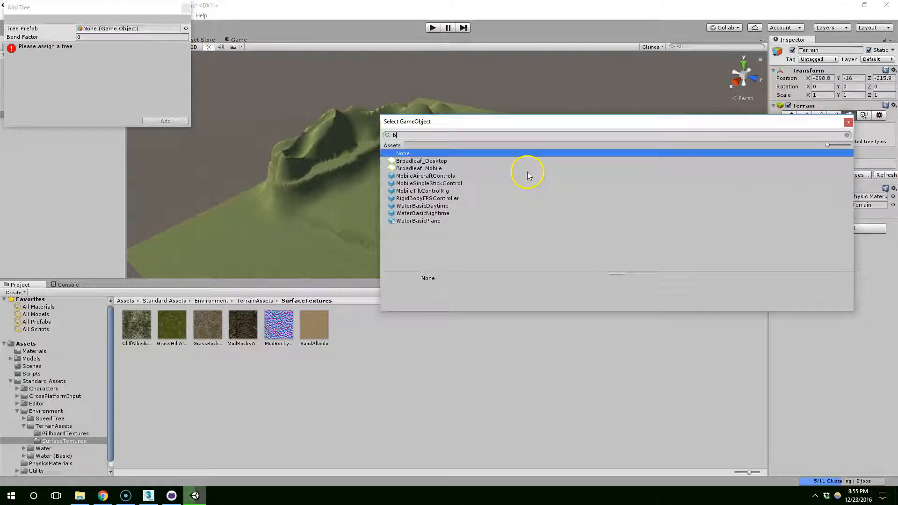
key("BackSpace")
key("BackSpace")
key("BackSpace")
key("BackSpace")
type("roa")
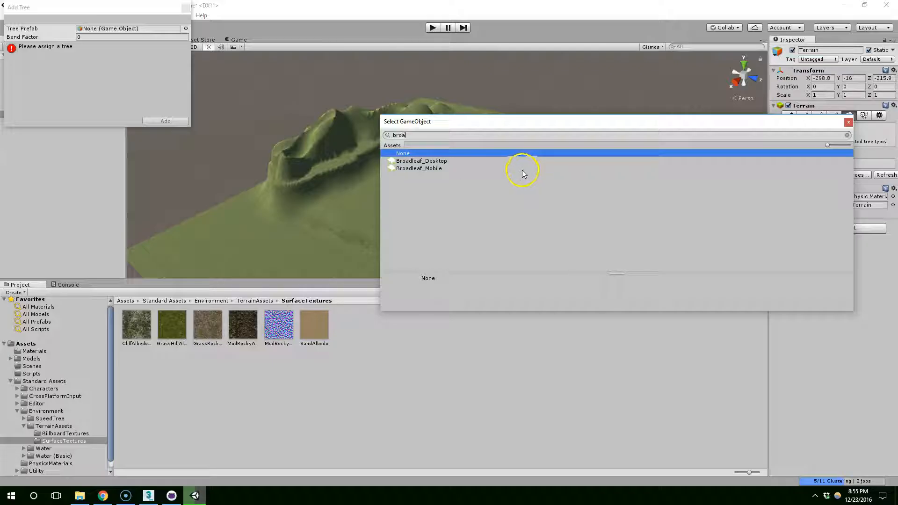
left_click(443, 161)
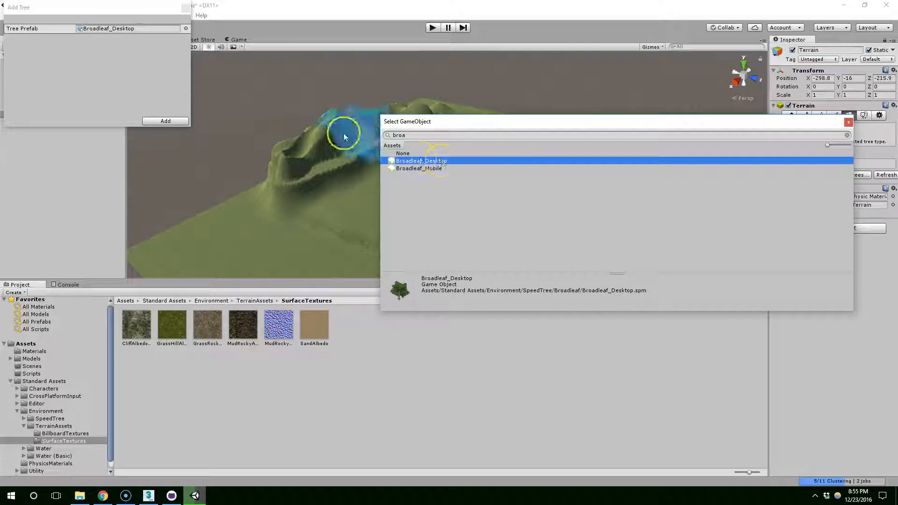
left_click(164, 122)
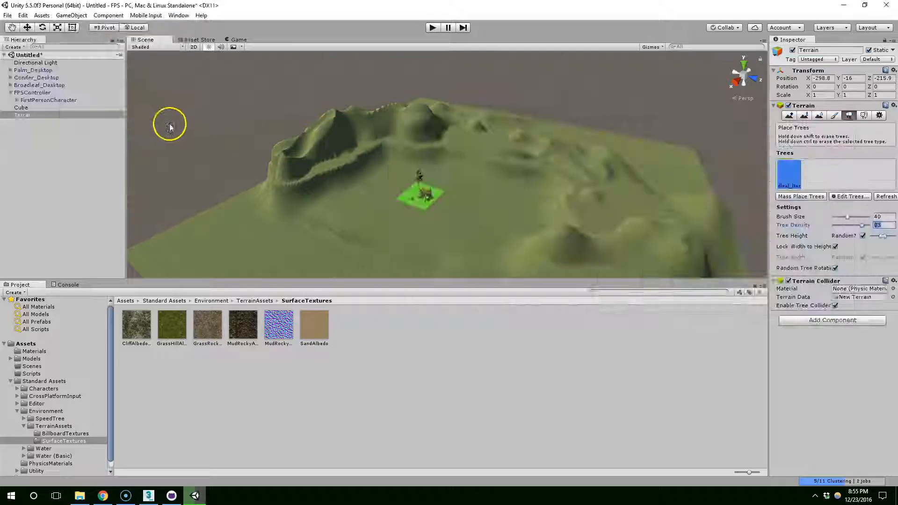
Step: Set the tree brush size to 10 and density to 20, try painting broadleaf trees on the far hills, and undo them
left_click_drag(851, 216, 835, 226)
left_click(840, 226)
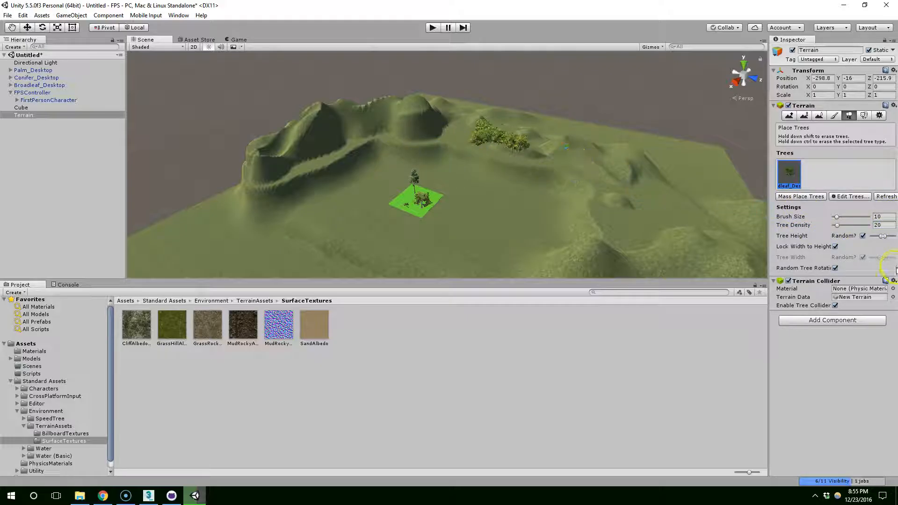
key("ctrl+z")
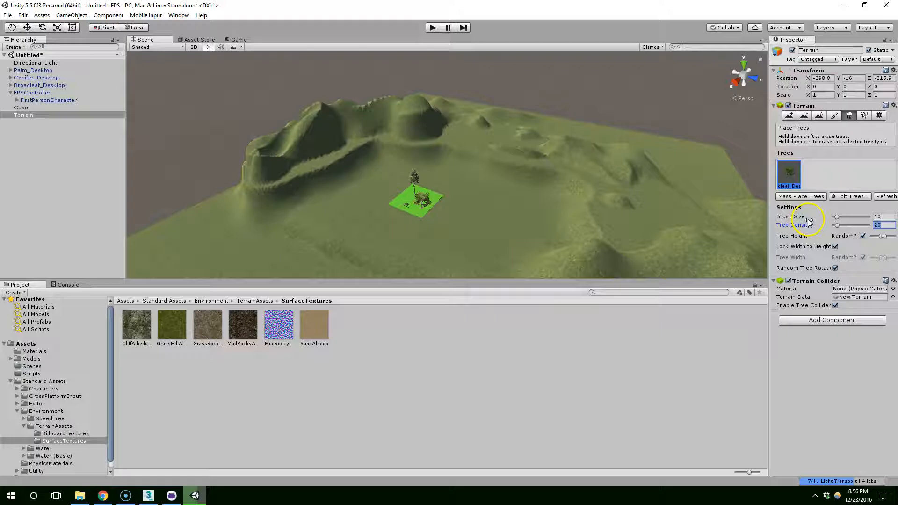
Step: Set the tree density to 10 and scatter broadleaf trees along the hill ledges and around the central basin
mouse_move(468, 123)
left_mouse_down()
mouse_move(511, 153)
mouse_move(595, 179)
mouse_move(528, 233)
mouse_move(469, 256)
mouse_move(344, 230)
left_mouse_up()
key("ctrl+z")
left_click_drag(325, 159, 465, 131)
Step: Run the game to examine the placed trees in first person
left_click(431, 27)
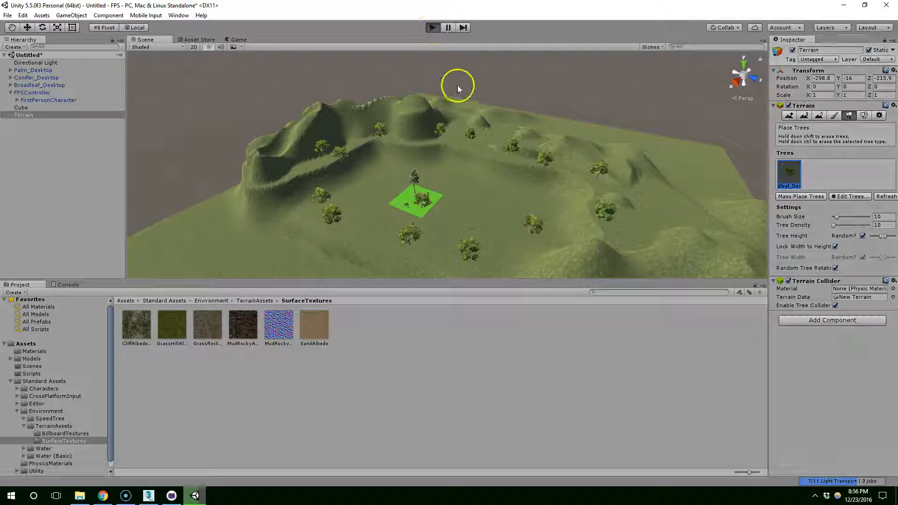